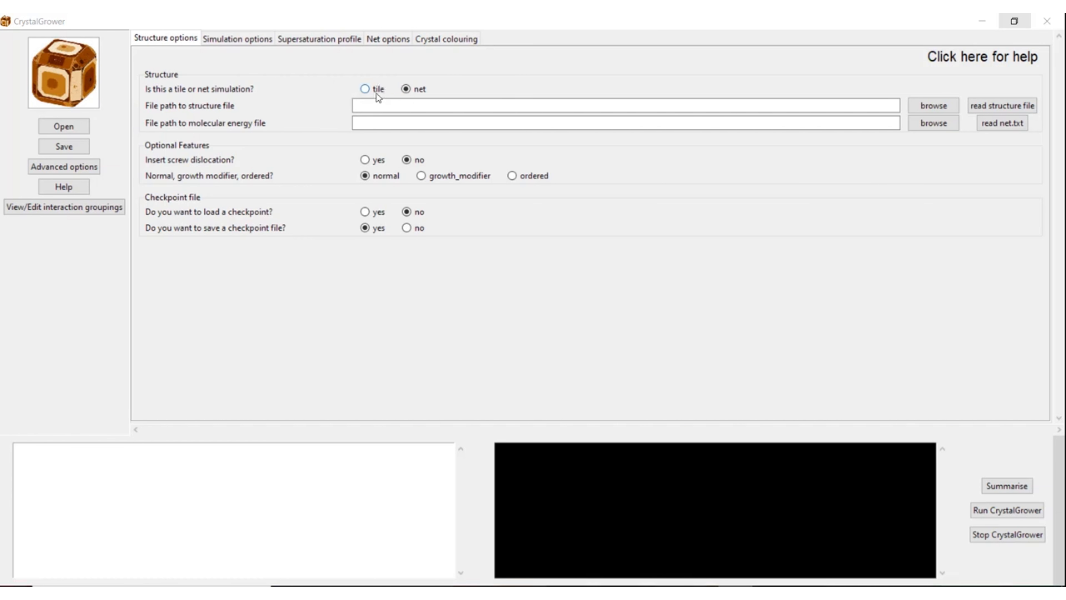
Step: Set the simulation type to net and read in Urea_10_neighbours.txt as the structure file
left_click(465, 75)
left_click(936, 109)
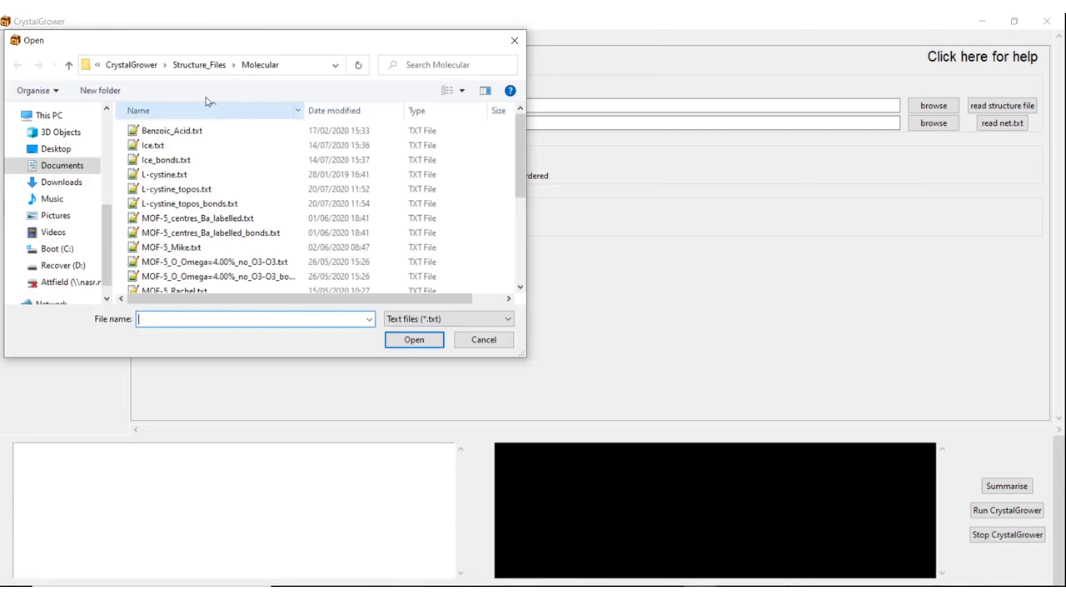
scroll(207, 162, "down", 4)
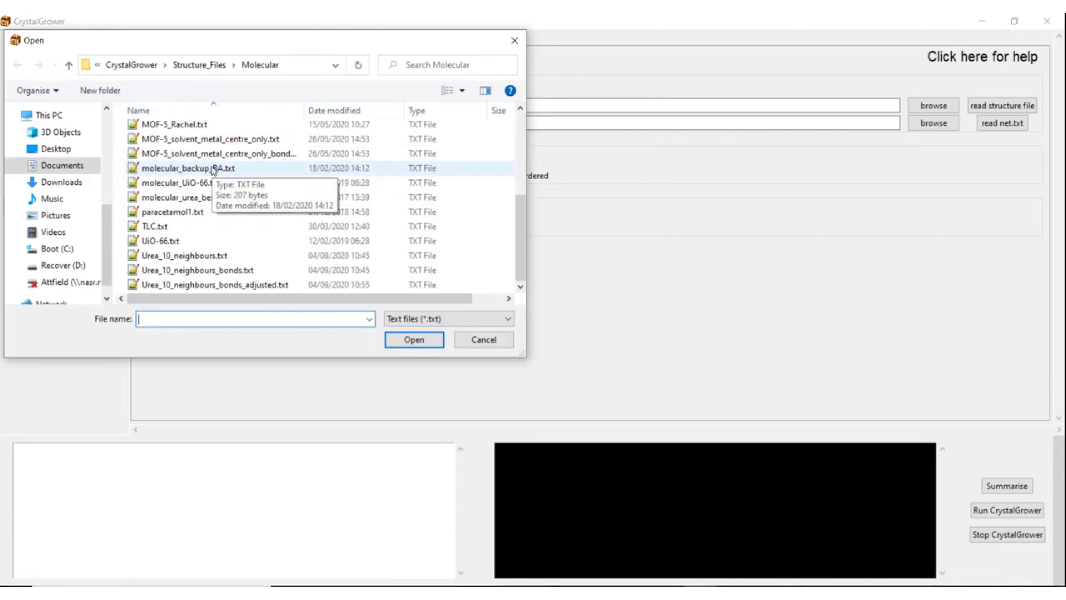
double_click(200, 258)
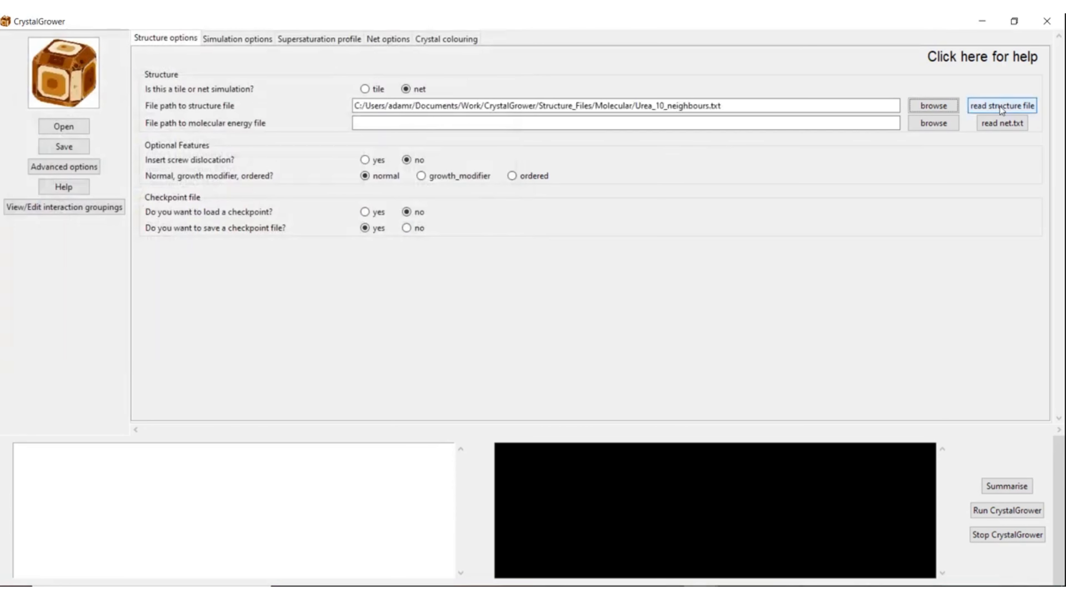
left_click(1000, 106)
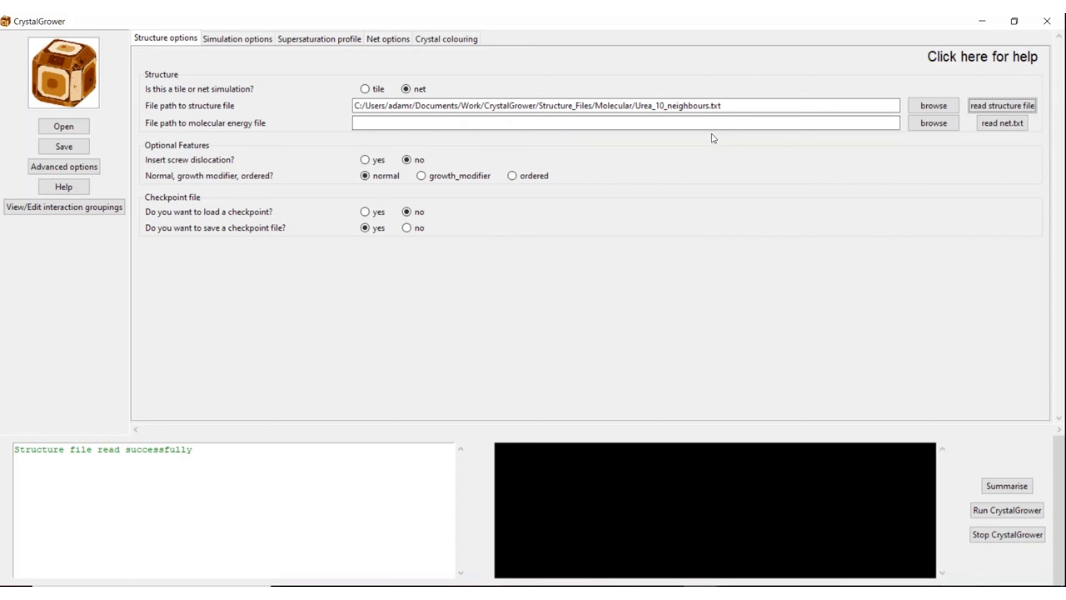
Step: Load and read Urea_10_neighbours_bonds_adjusted.txt as the energy file, listing twelve interactions A–F
left_click(922, 128)
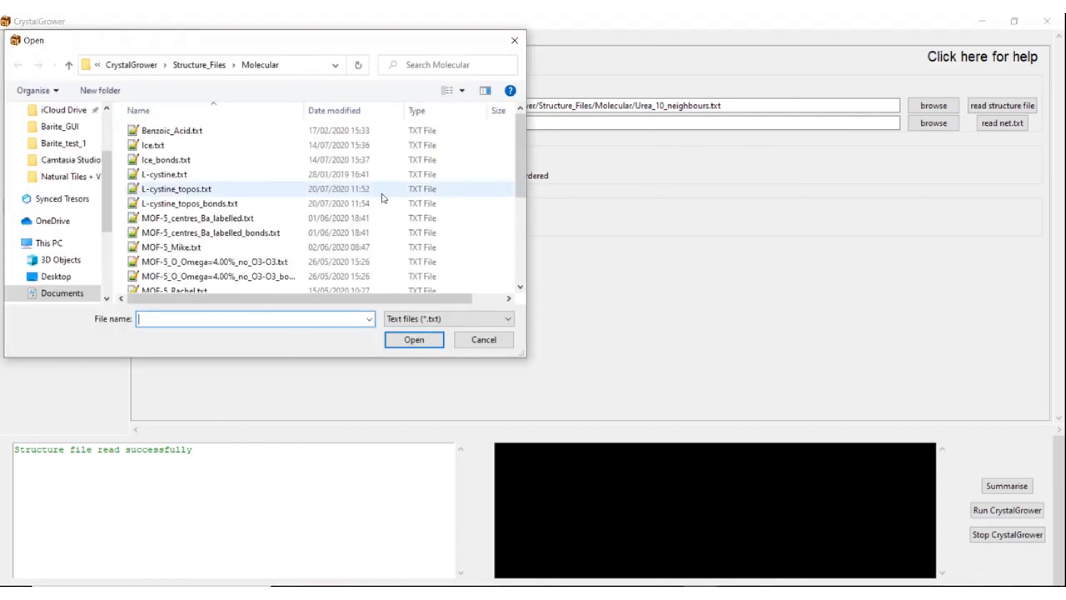
scroll(365, 191, "down", 4)
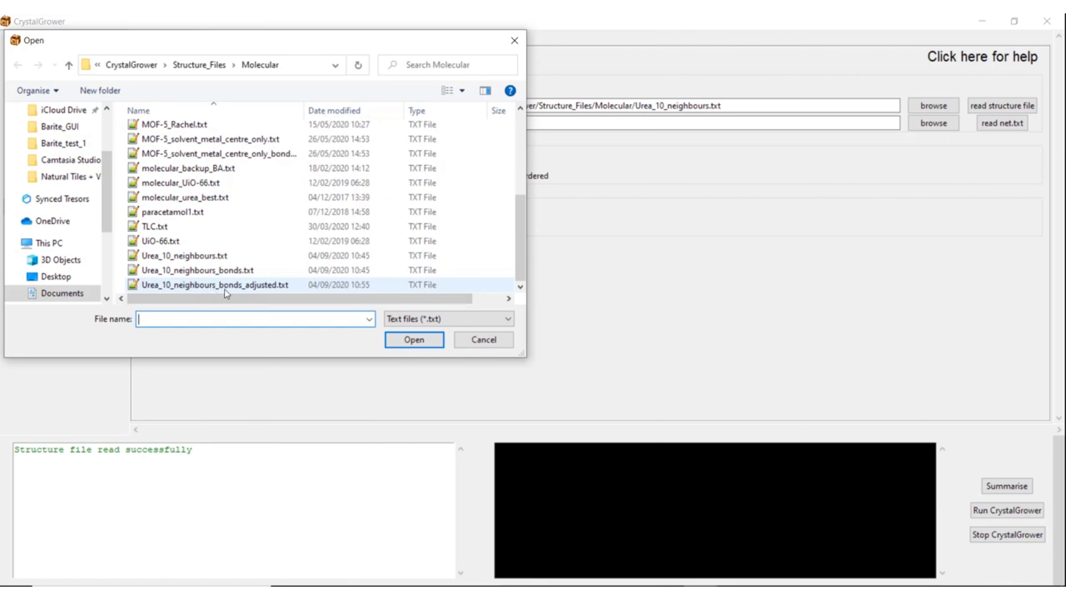
left_click(215, 287)
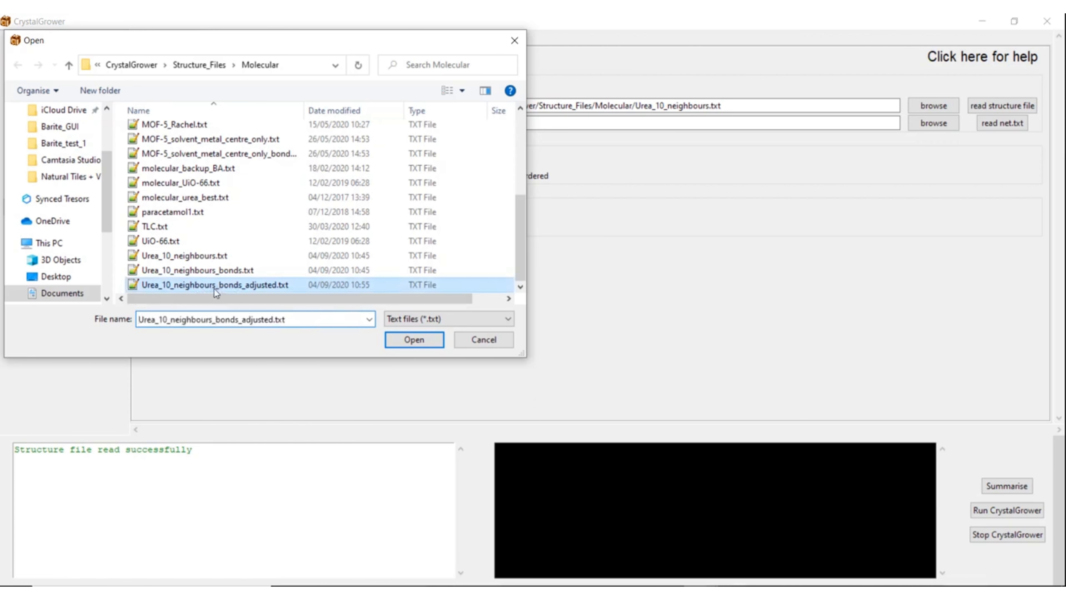
double_click(214, 289)
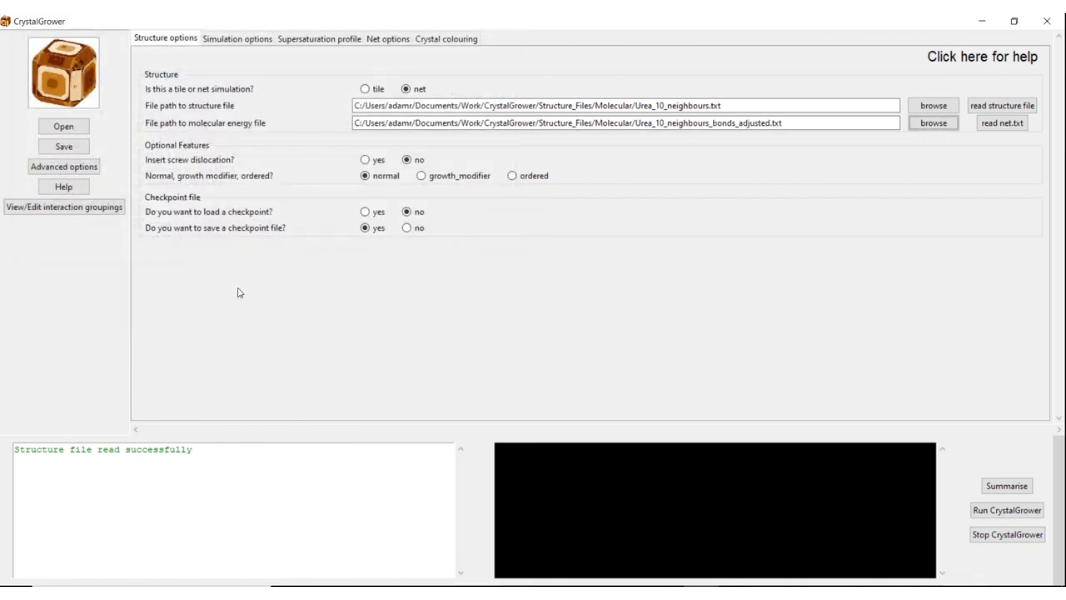
left_click(996, 123)
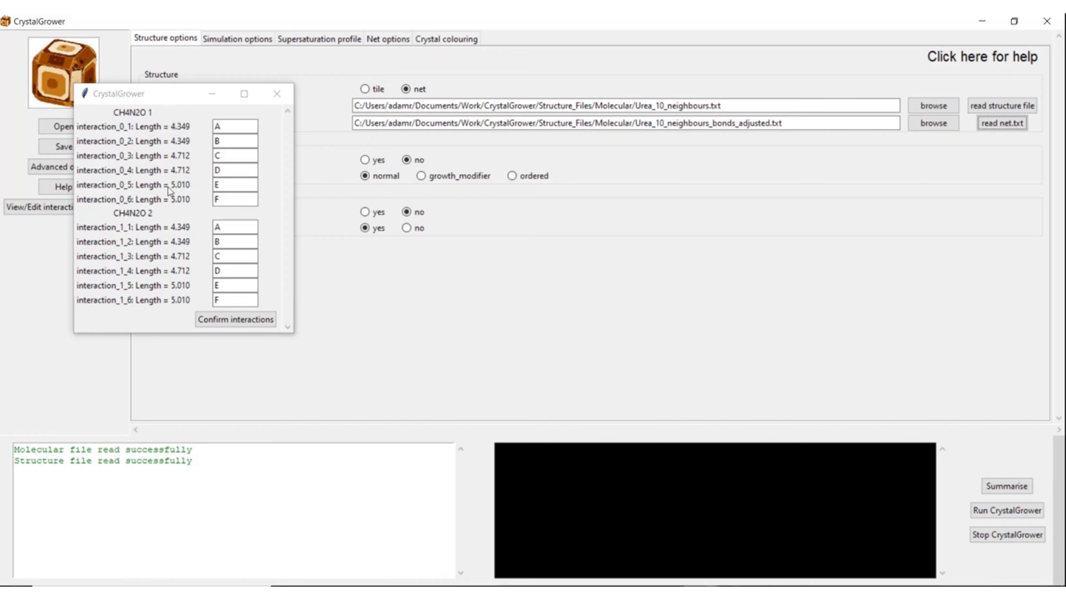
left_click(220, 127)
left_click(221, 126)
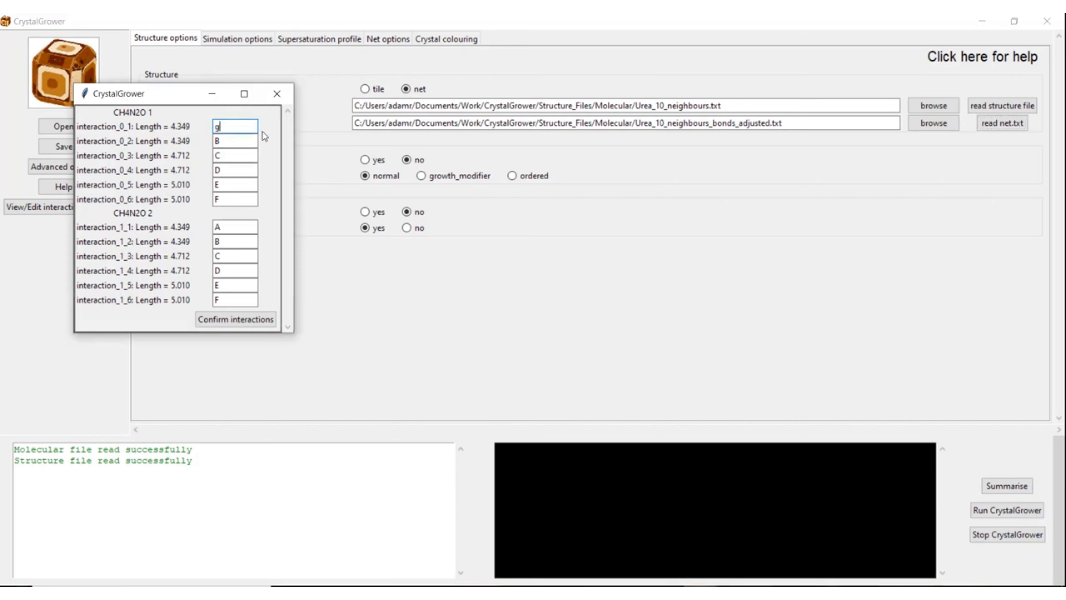
key("BackSpace")
type("A")
Step: Accept the twelve A–F interaction groupings so both urea files are in place
left_click(229, 322)
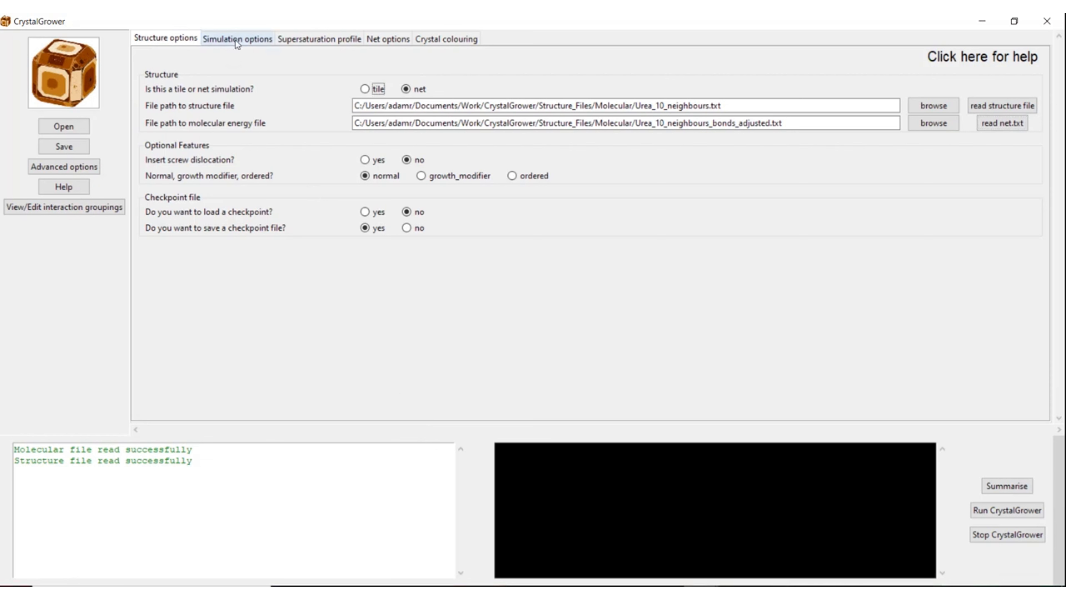
Step: Use output prefix Urea and save results to a newly created Simulations/Urea folder
left_click(235, 39)
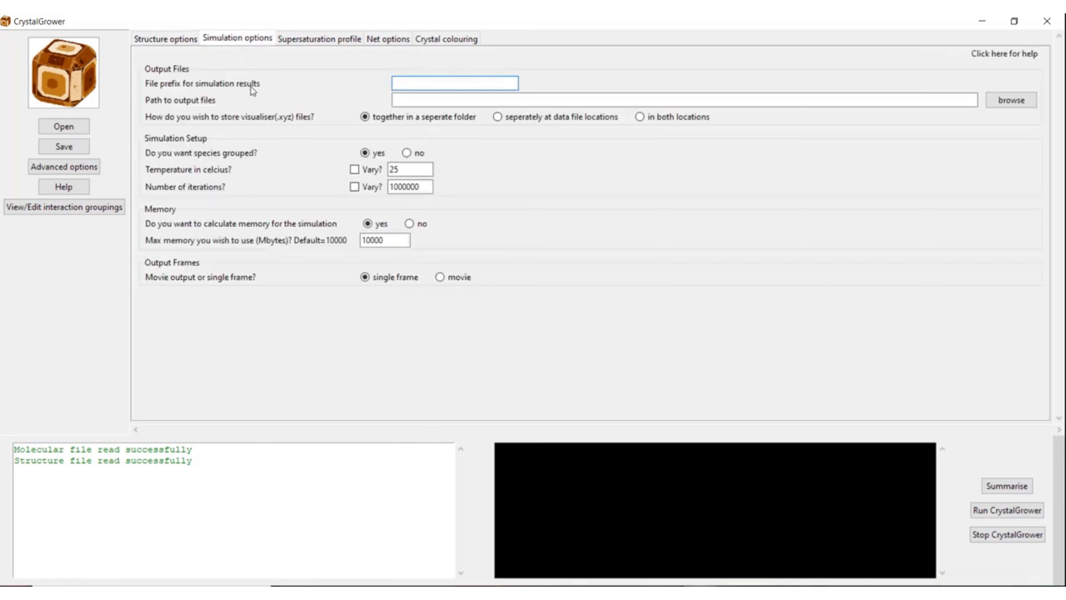
type("Urea")
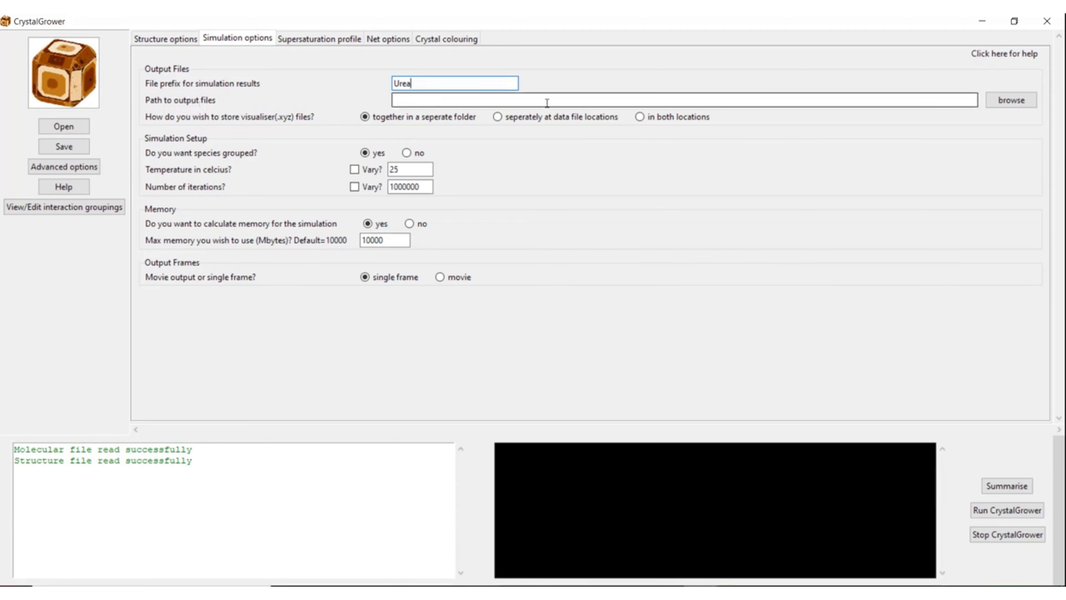
left_click(1018, 102)
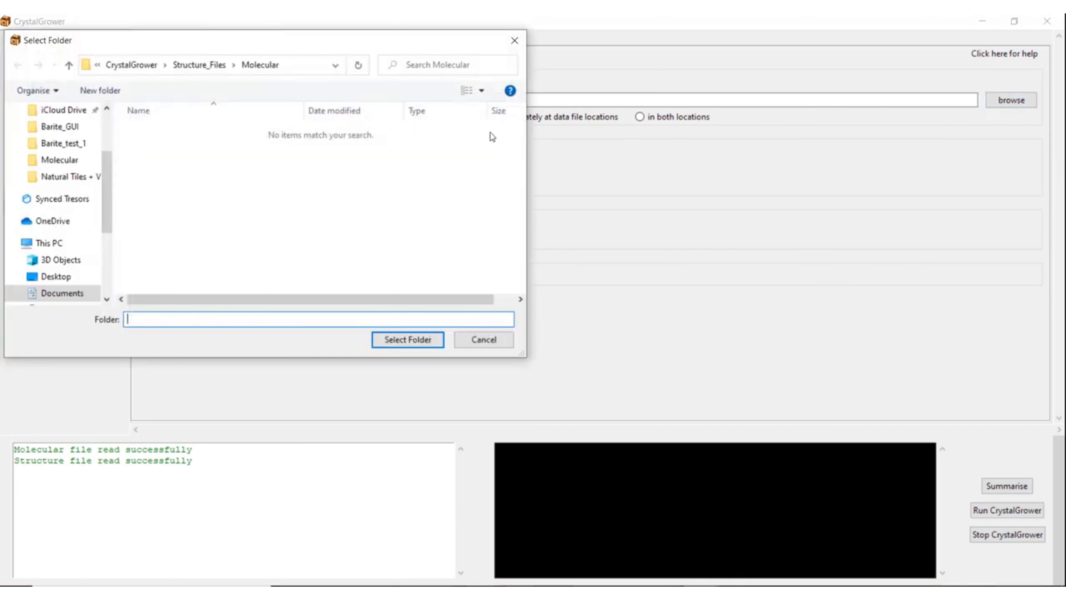
left_click(128, 64)
scroll(184, 250, "down", 2)
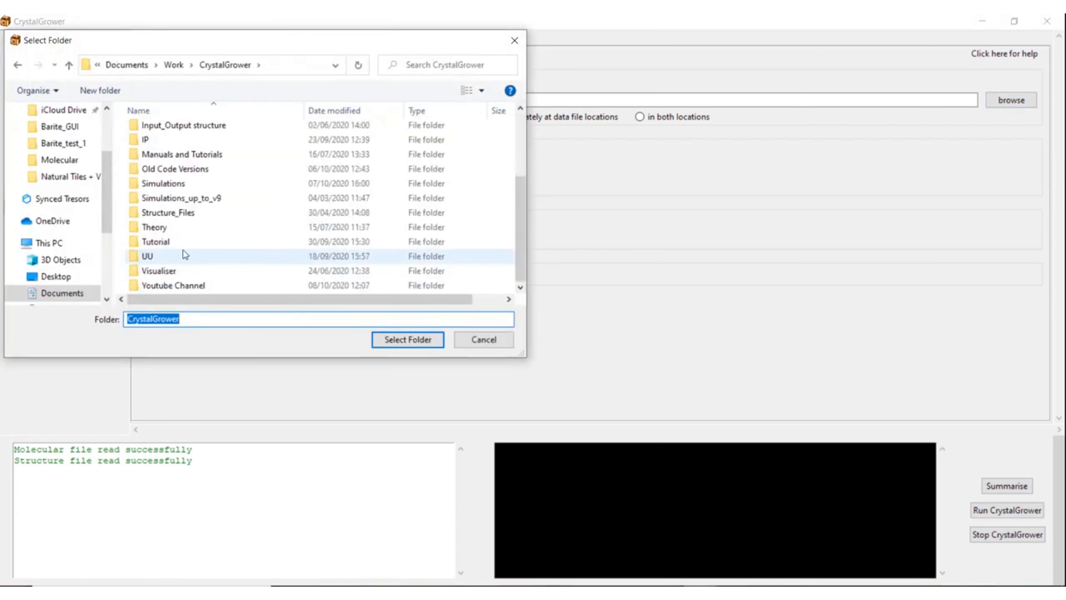
double_click(169, 186)
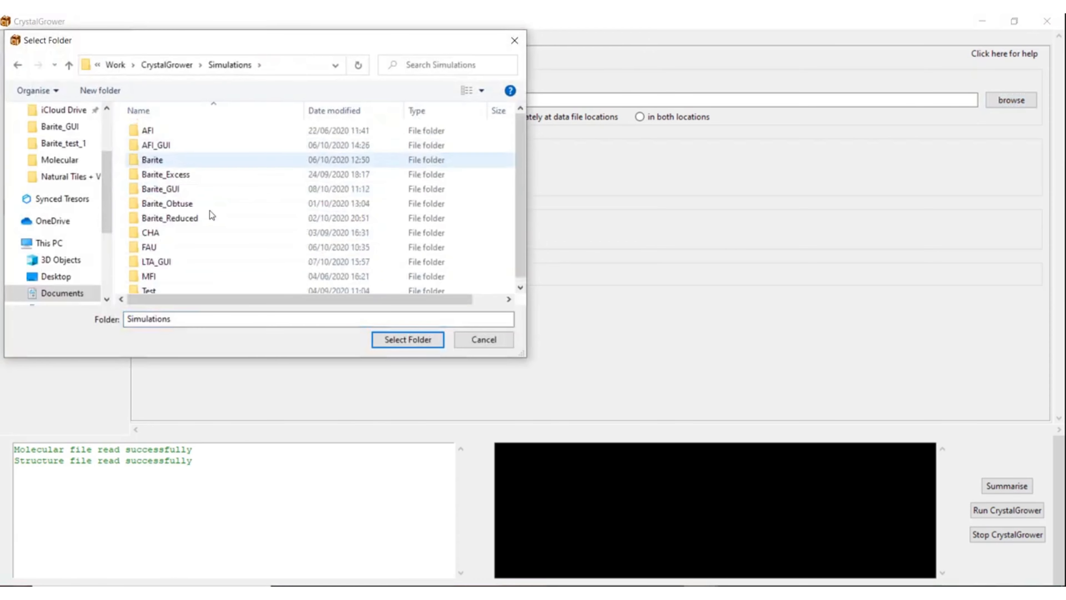
right_click(477, 273)
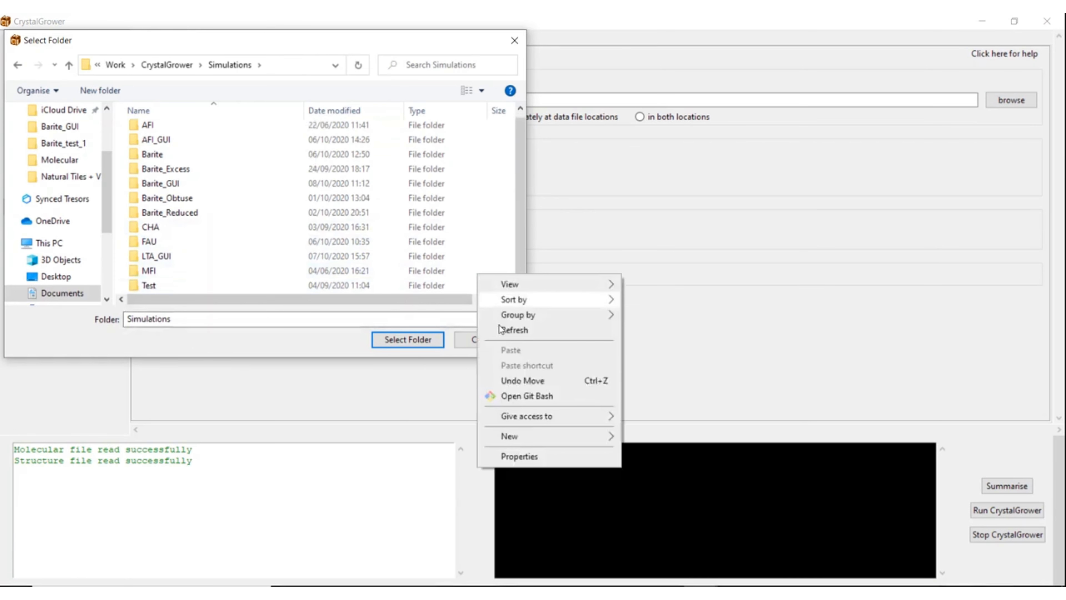
mouse_move(570, 436)
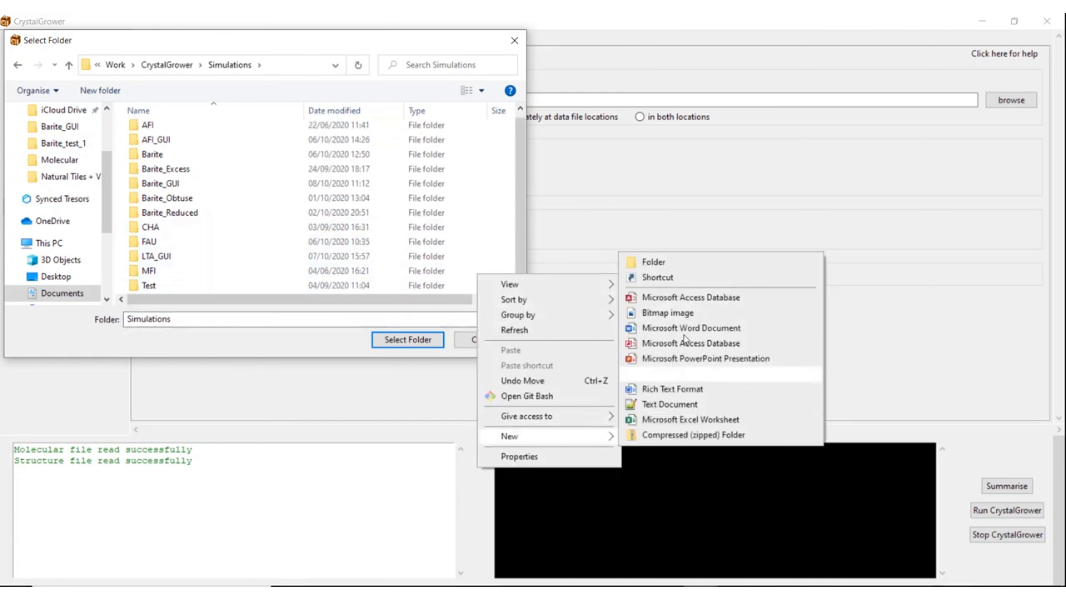
left_click(664, 260)
type("Urea")
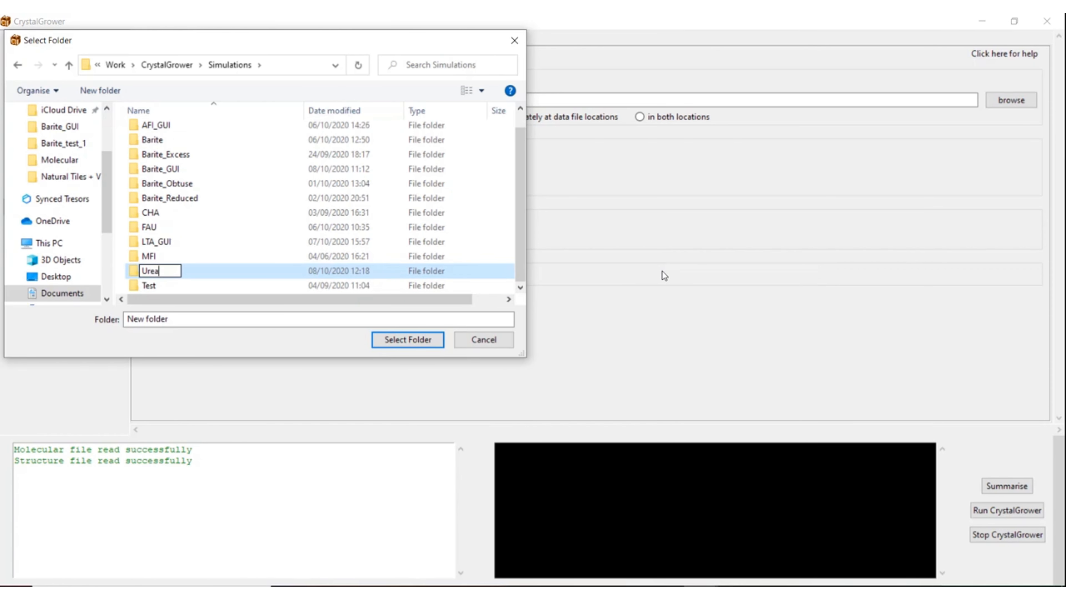
key("Return")
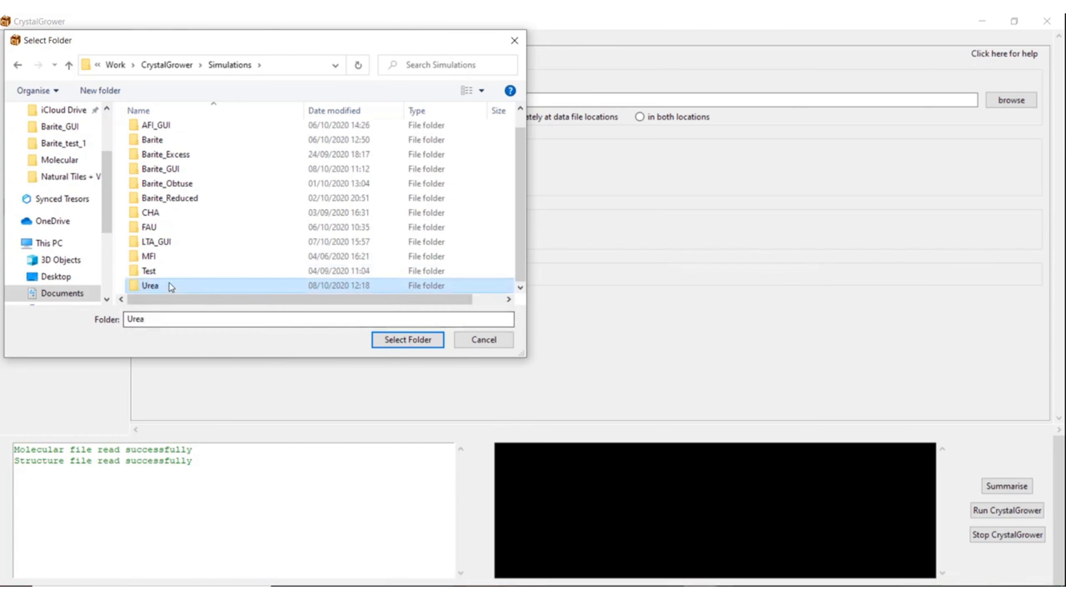
left_click(402, 339)
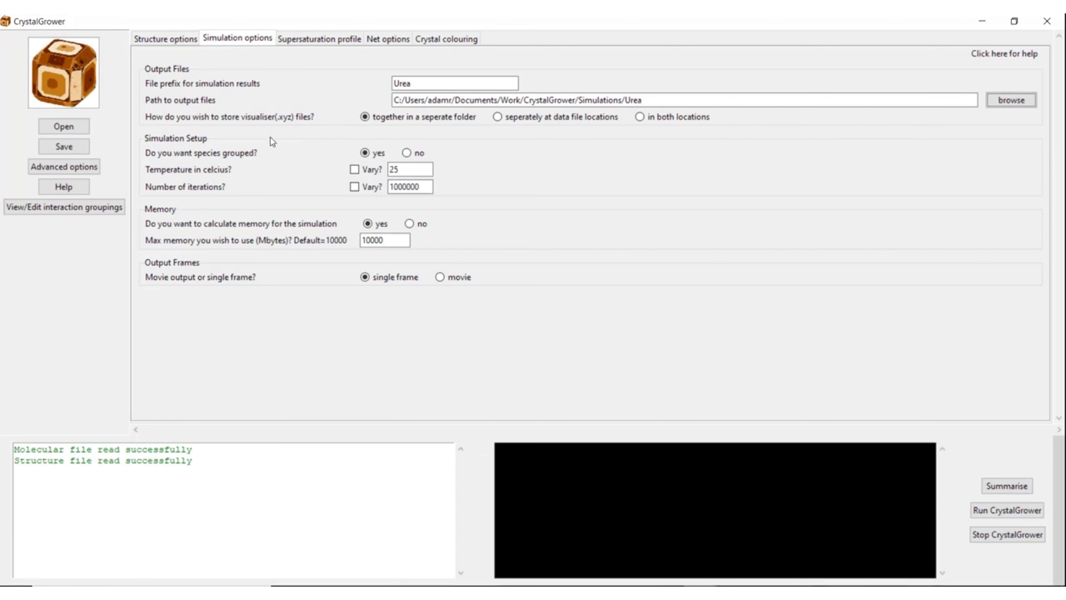
left_click(403, 170)
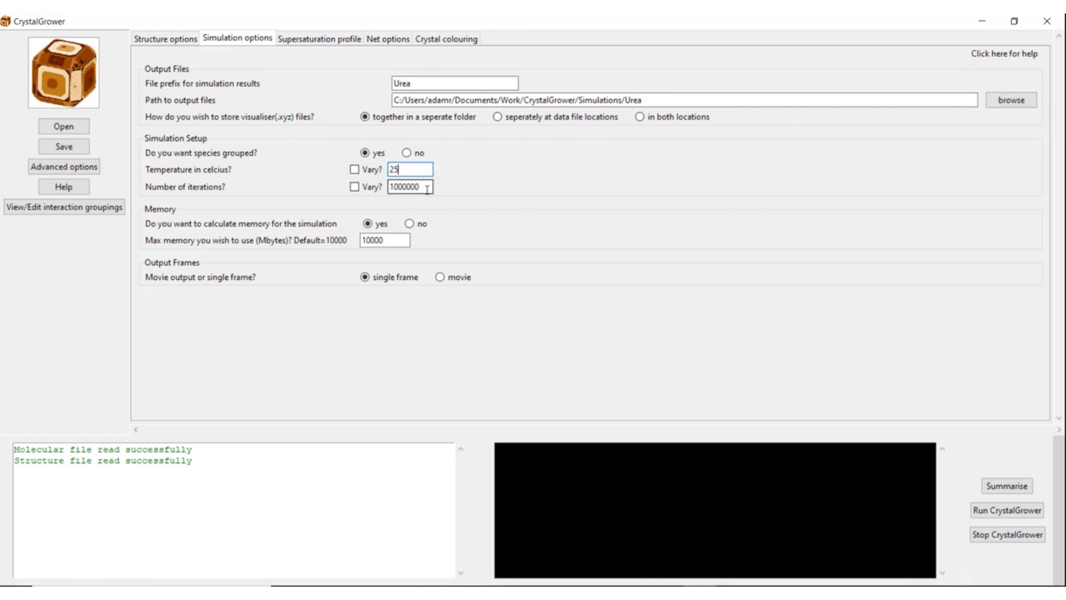
double_click(415, 186)
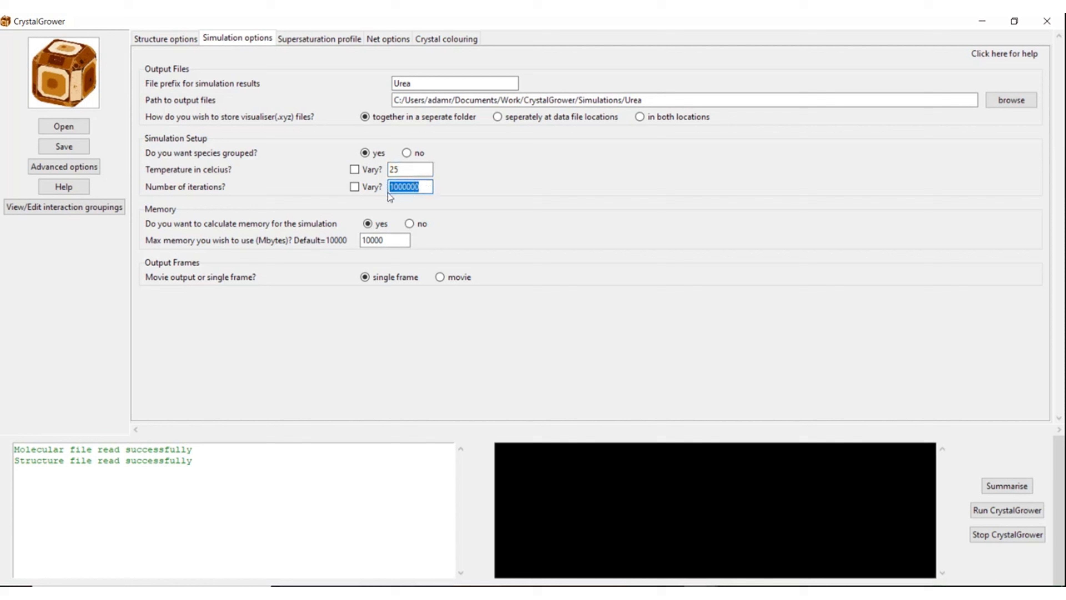
left_click(414, 186)
Step: Select the Max memory value, then show the supersaturation profile settings with mode 3
left_click(397, 240)
double_click(398, 240)
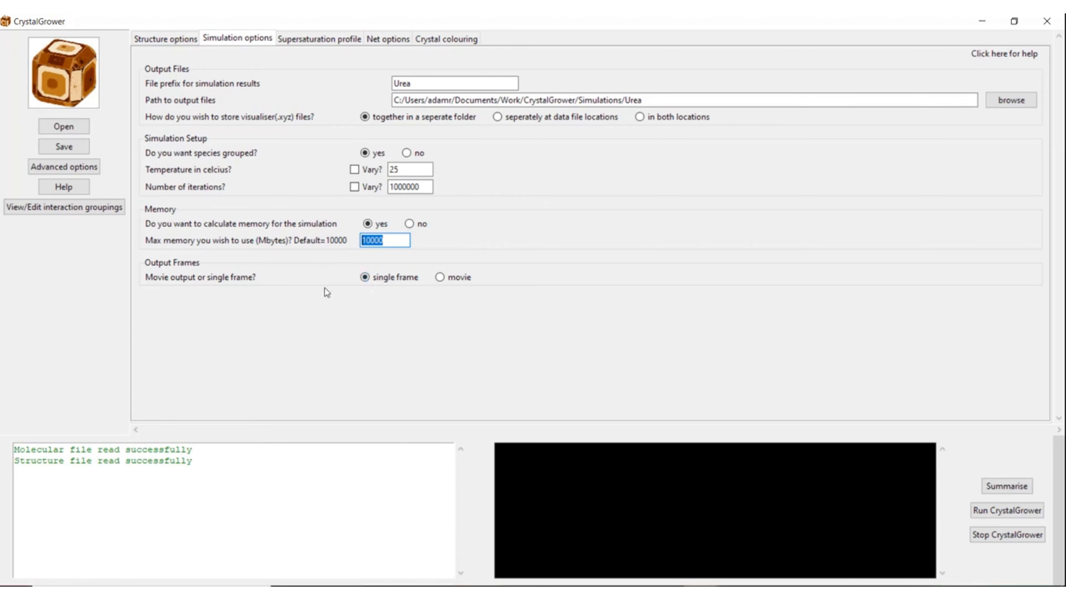
left_click(312, 45)
left_click(311, 39)
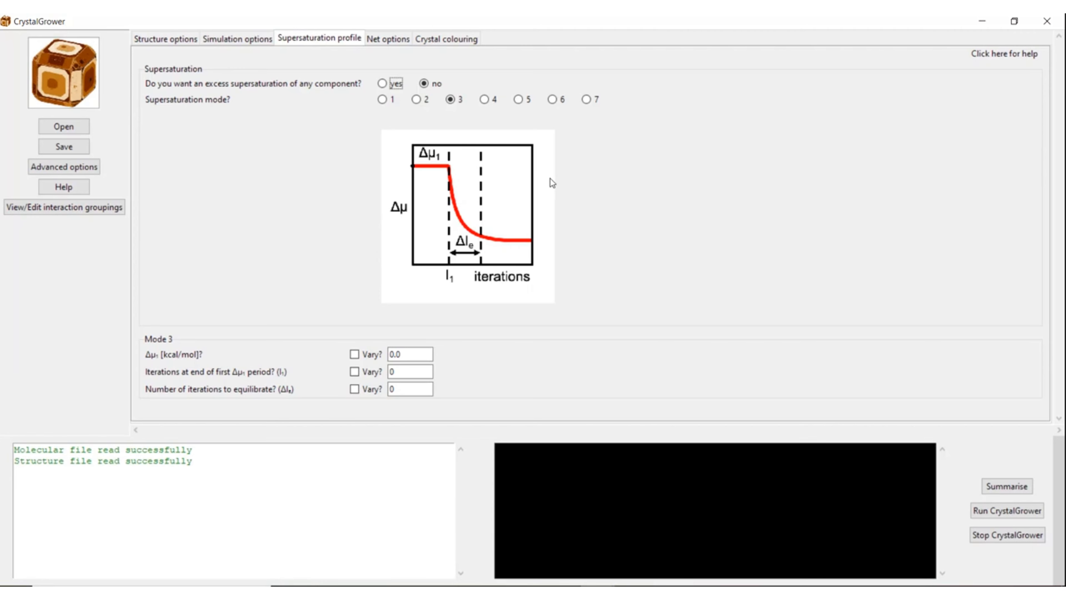
Step: Keep mode 3 and enter Δμ1 100.0 kcal/mol, I1 500000 and ΔIe 100000 iterations
left_click(518, 100)
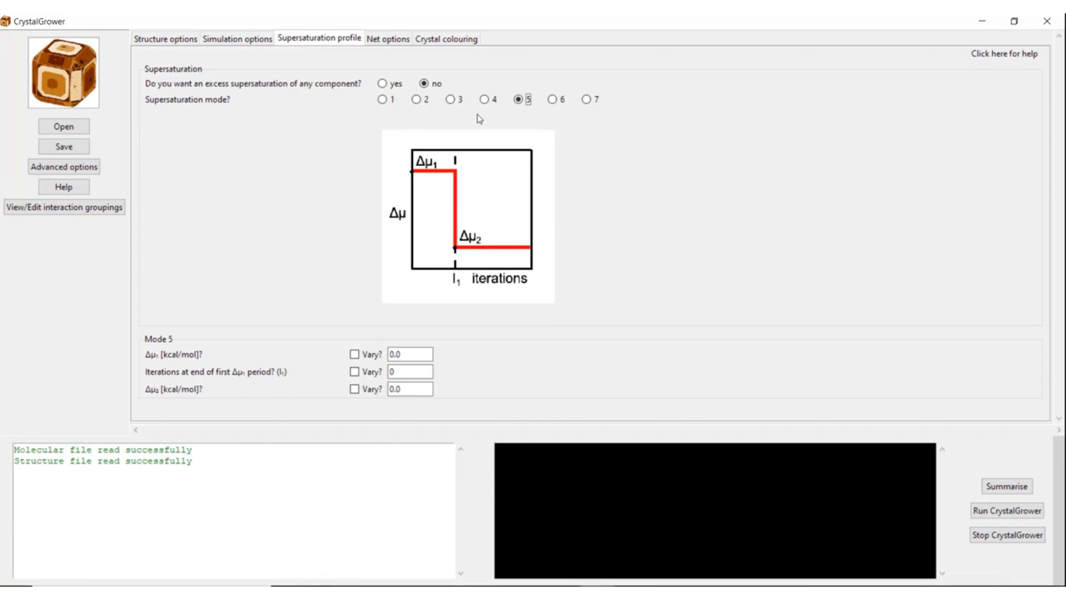
left_click(459, 105)
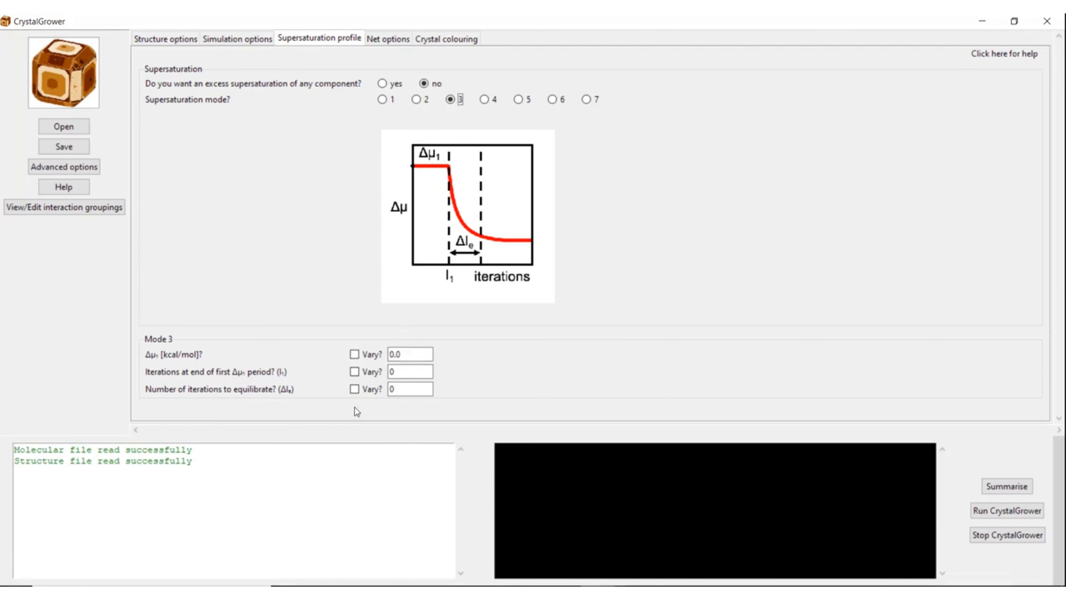
left_click(397, 354)
type("10")
key("Tab")
type("5")
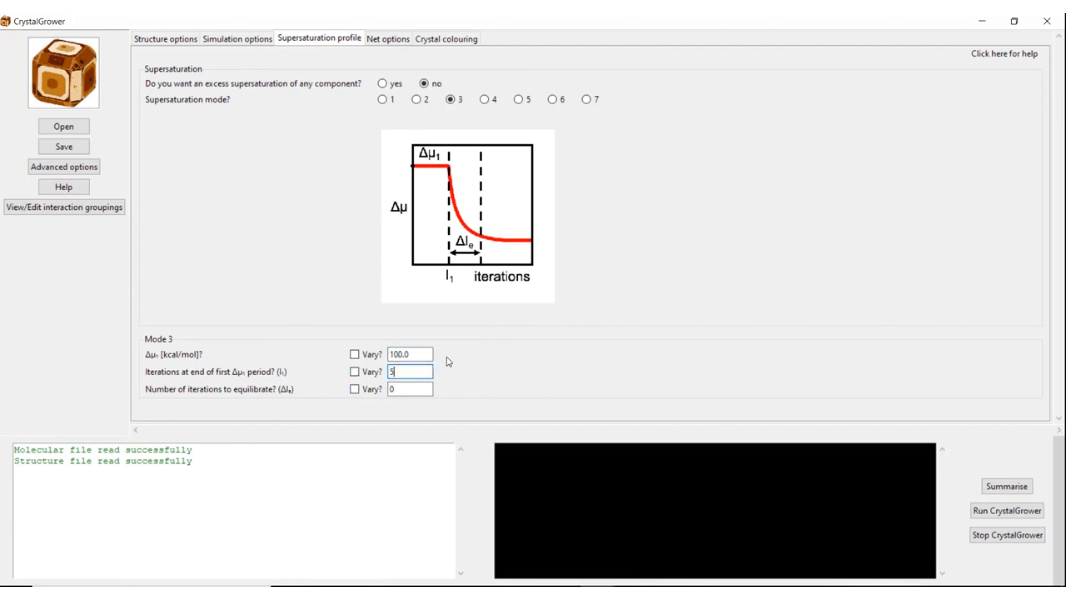
type("00000")
key("Tab")
type("100")
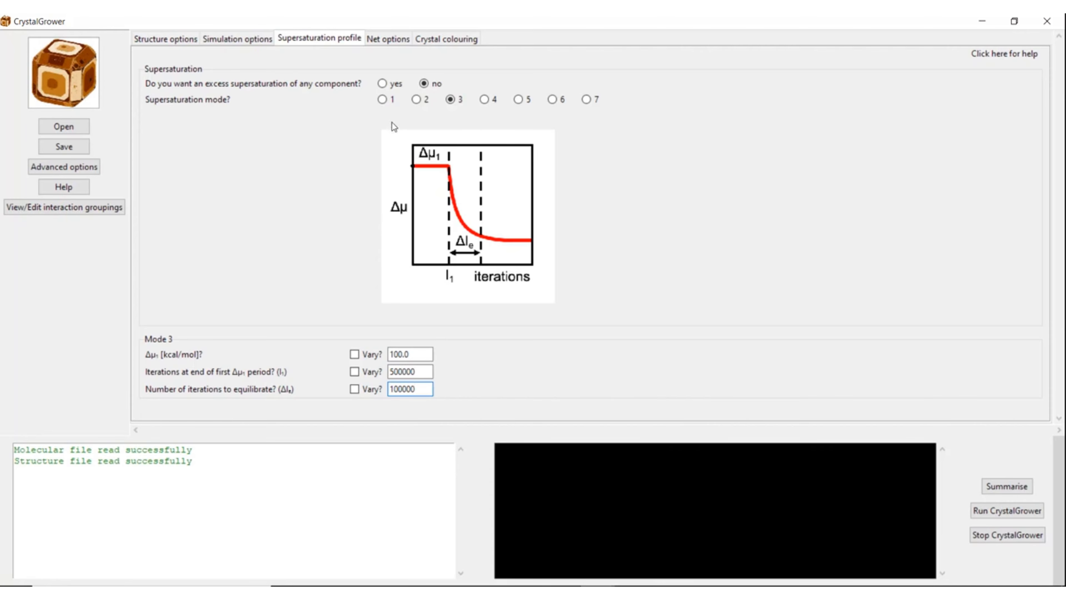
Step: Show net interaction strengths: A, C, D 3.500, B 0.500, E and F 1.000
left_click(384, 40)
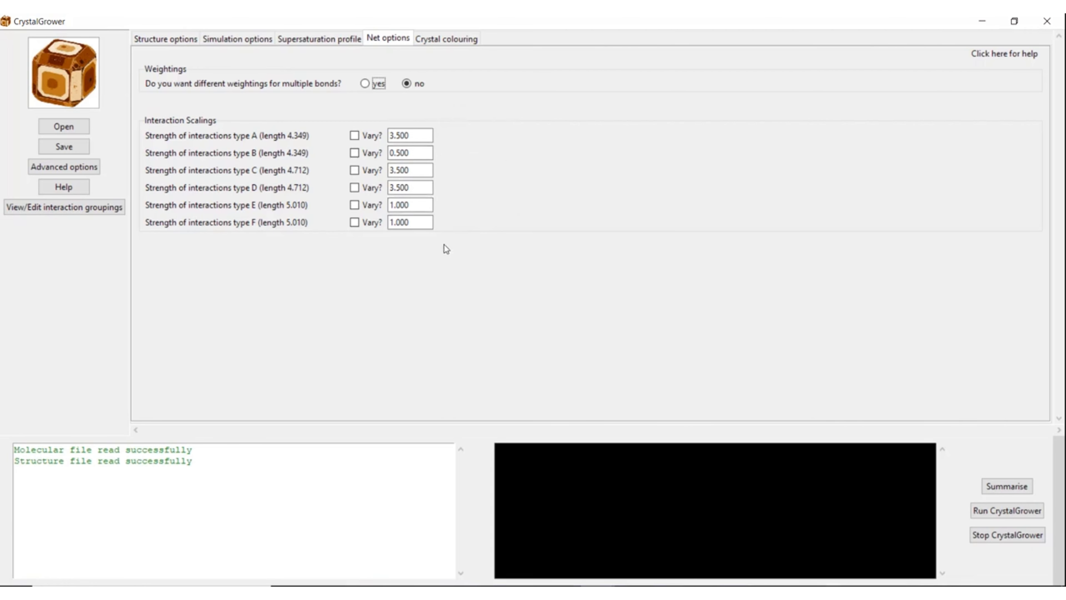
Step: Turn off layer colouring and run the urea simulation until it reports Complete!
left_click(463, 41)
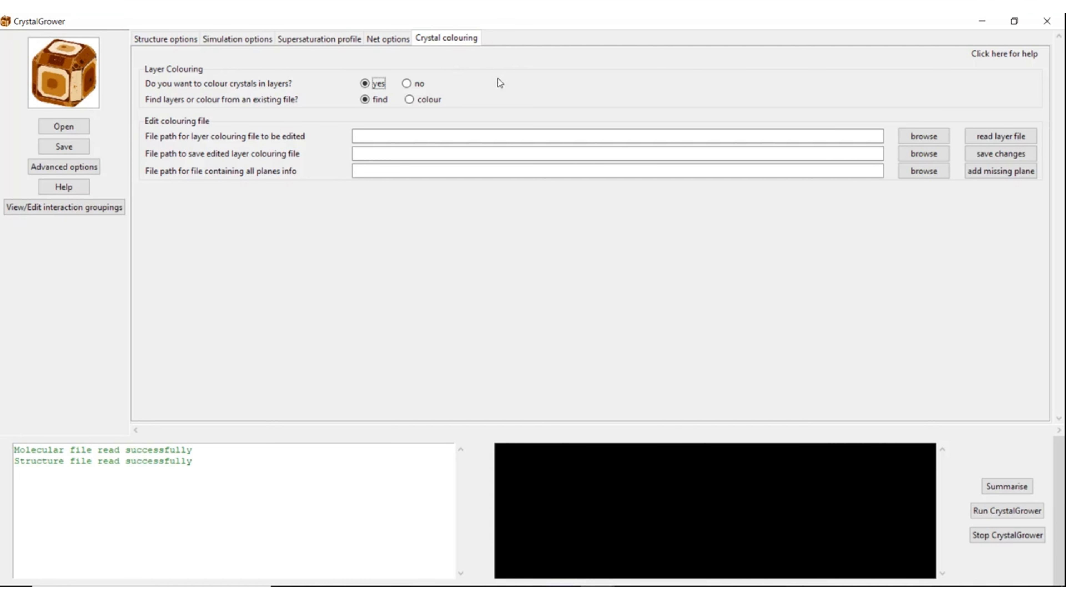
left_click(418, 84)
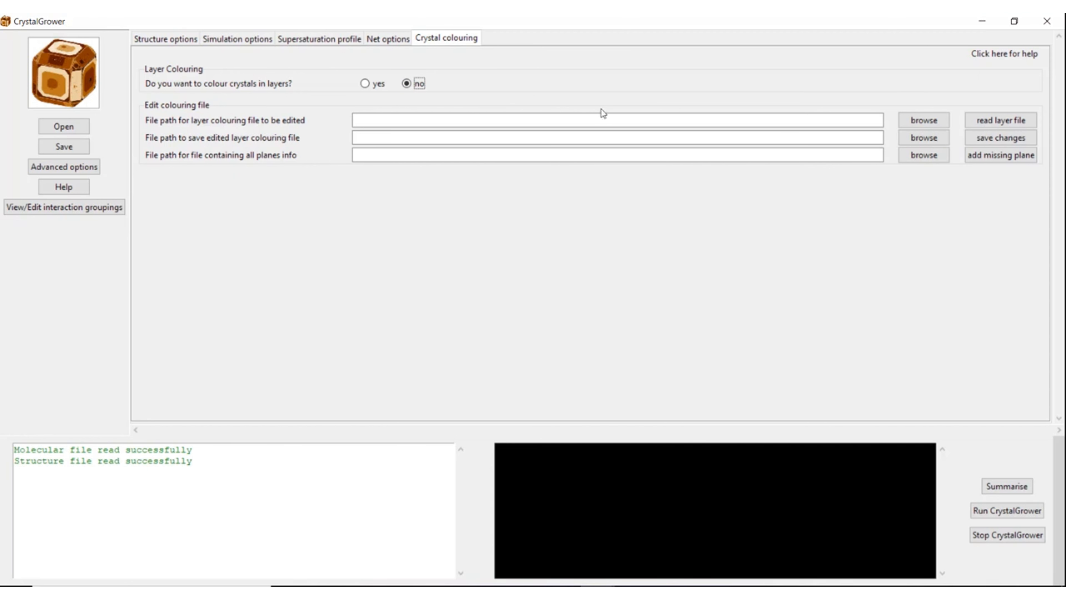
left_click(998, 512)
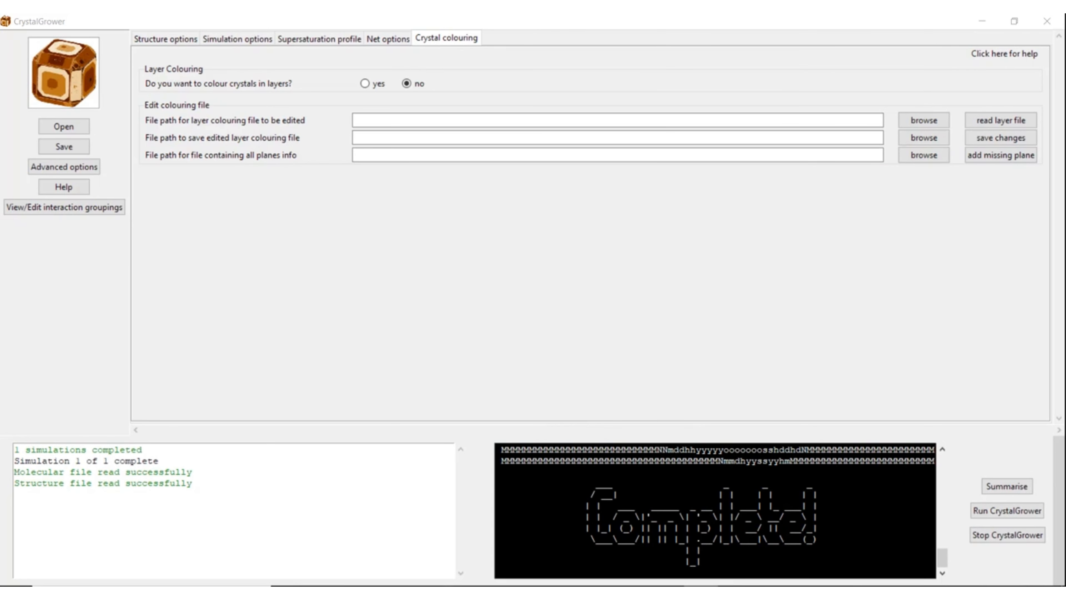
Step: Browse Urea > 20201008_1434, check Urea_1, and open XYZ_files with Urea_1_ovito_CGvisualiser.XYZ
left_click(424, 533)
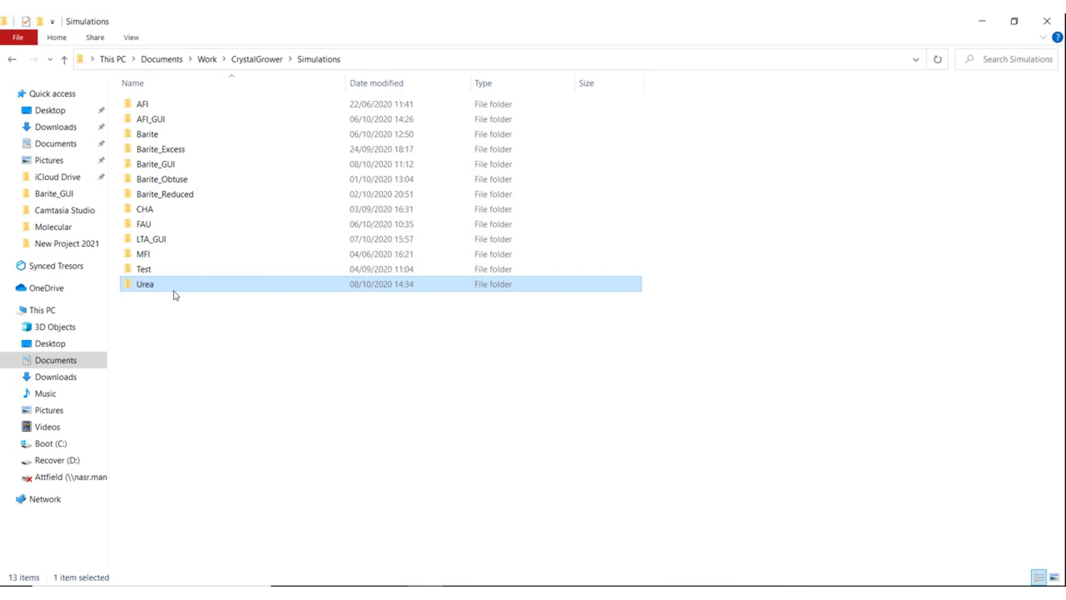
double_click(252, 285)
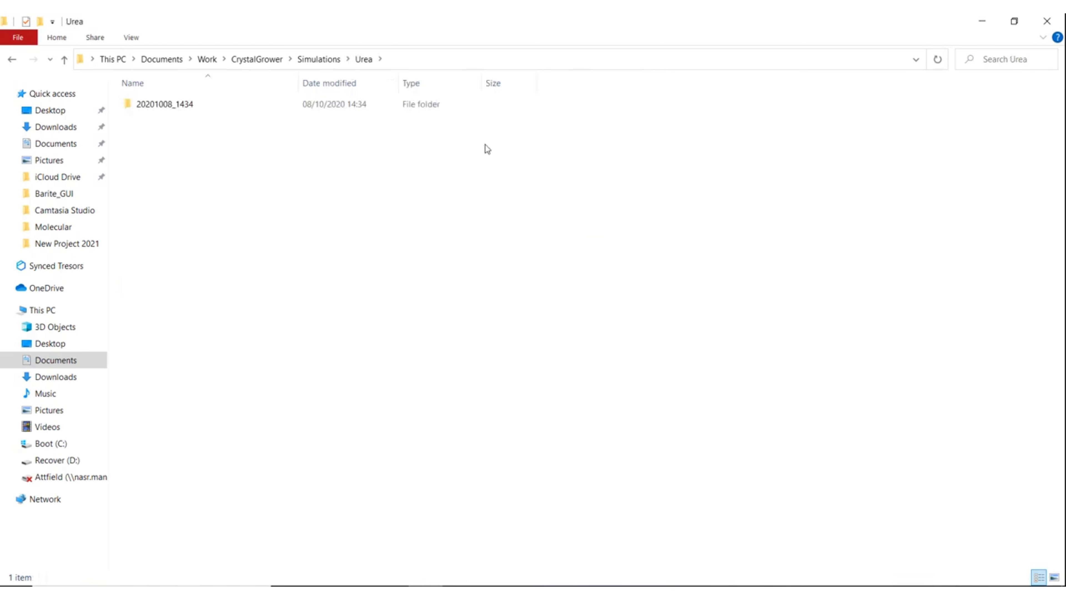
left_click(141, 108)
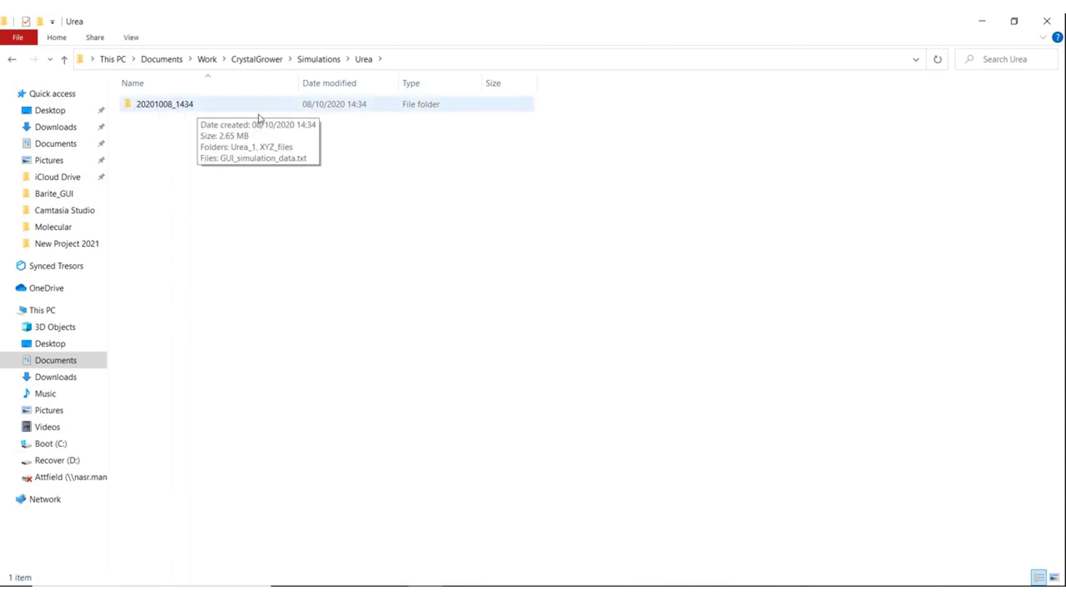
double_click(208, 102)
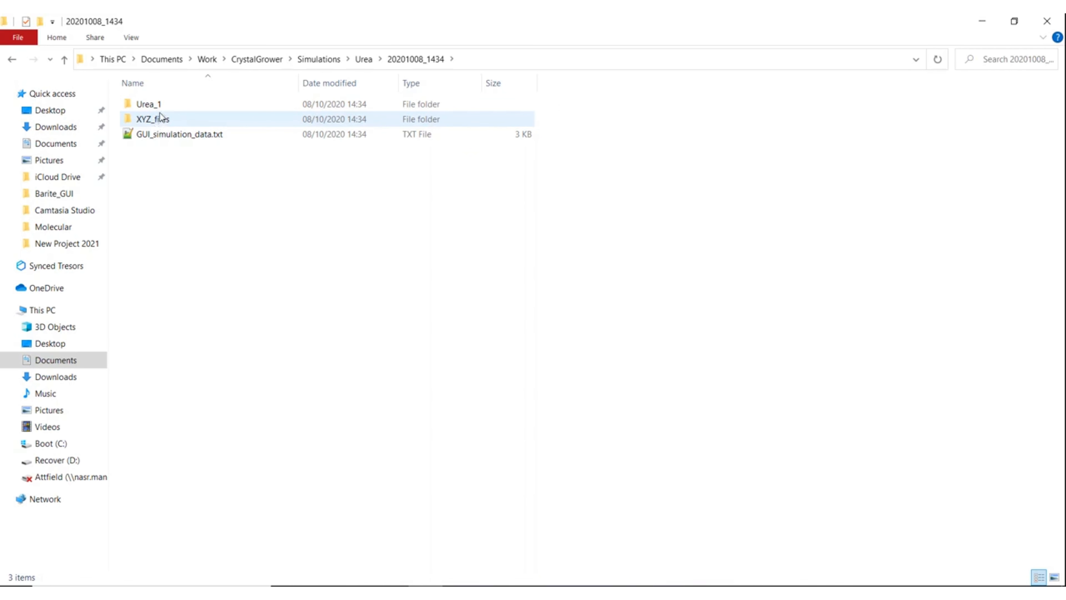
double_click(177, 121)
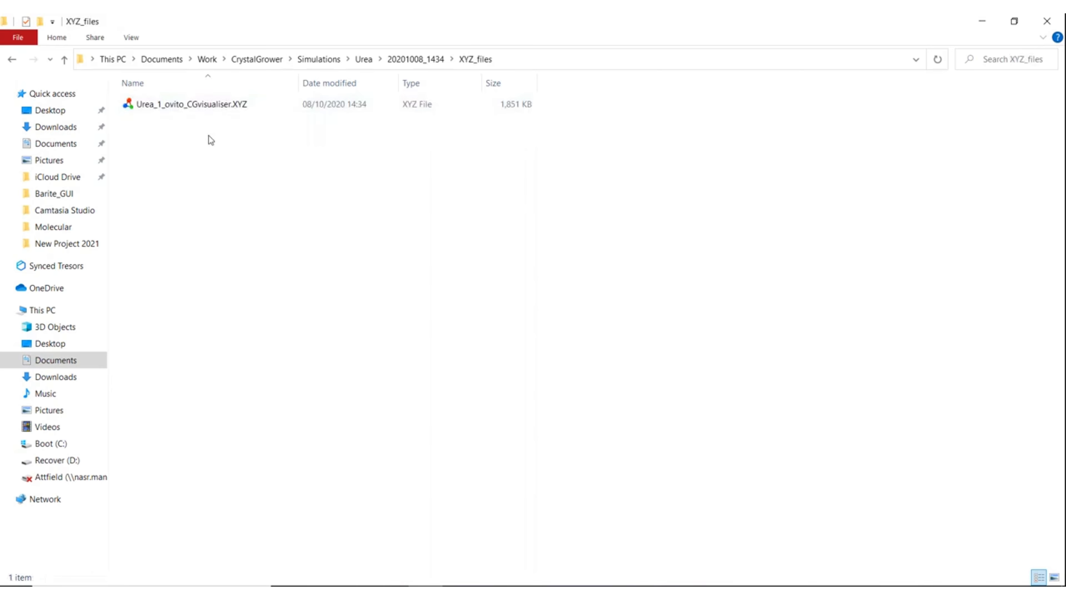
left_click(416, 59)
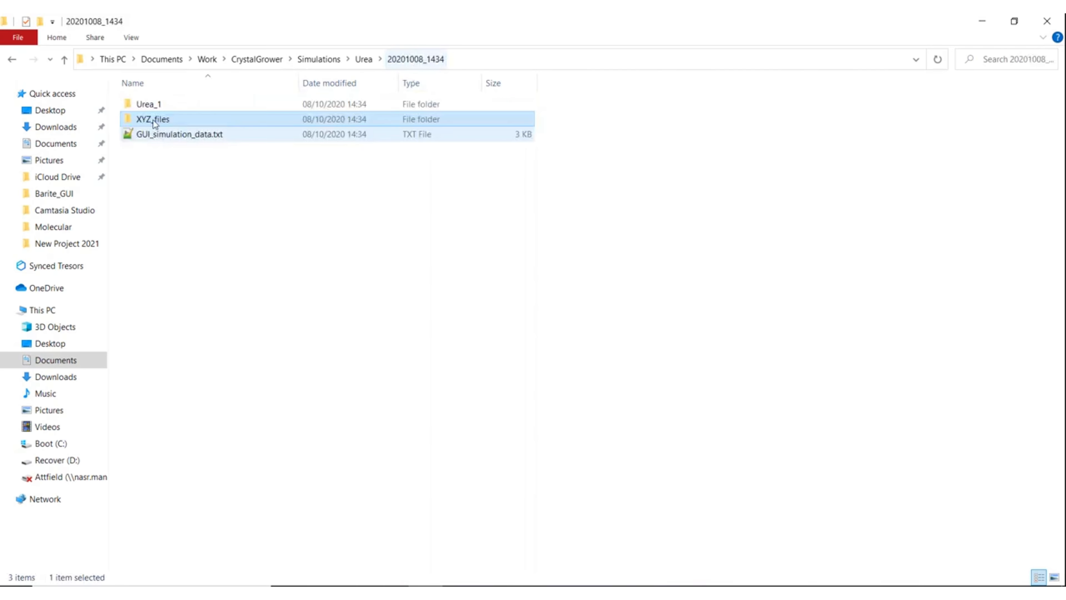
double_click(175, 104)
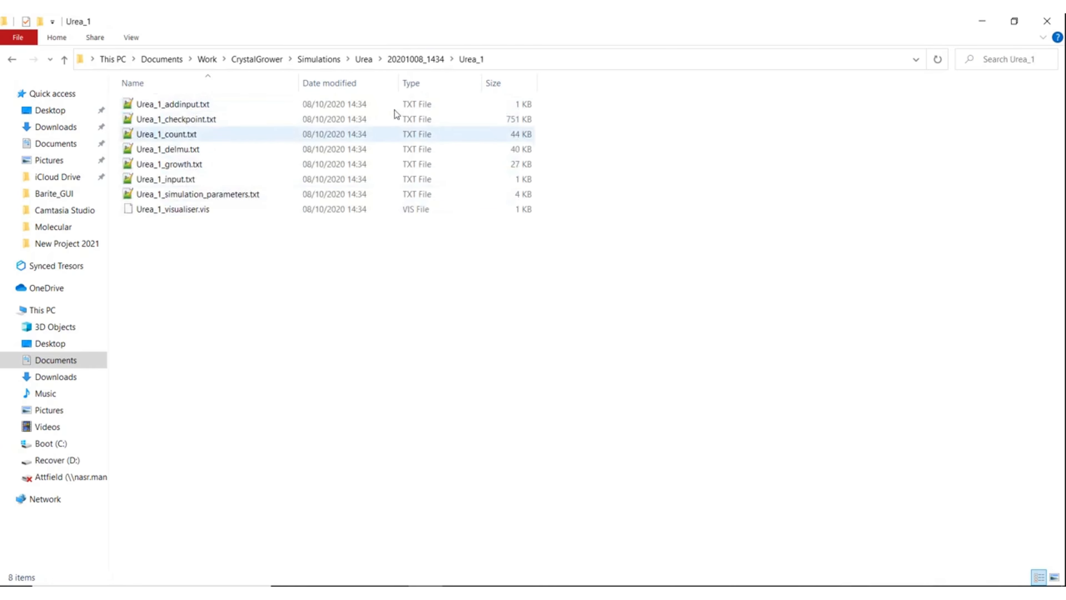
left_click(411, 60)
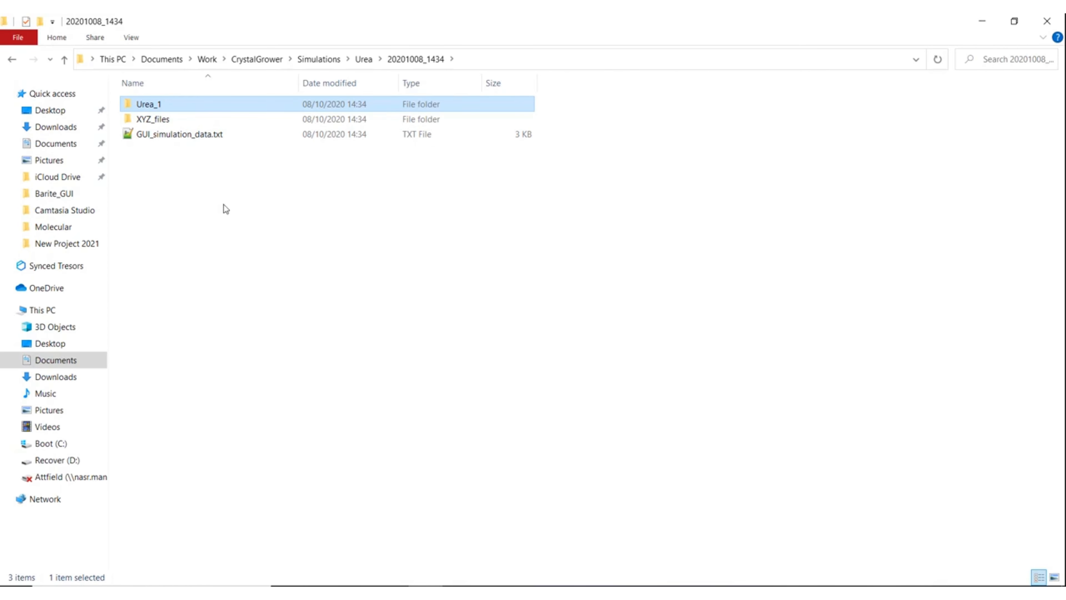
double_click(168, 122)
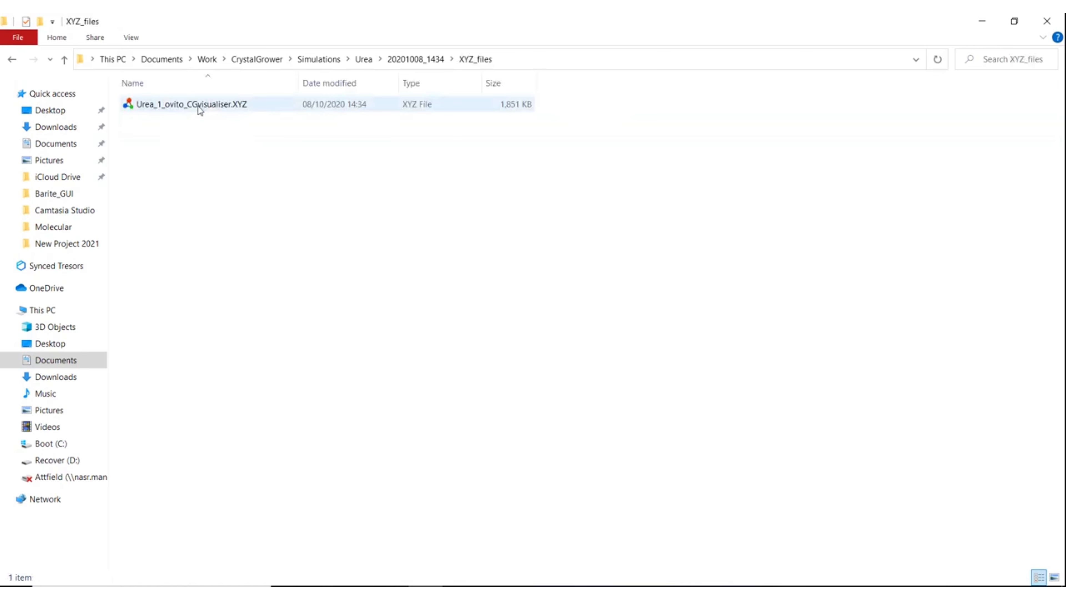
Step: Open Urea_1_ovito_CGvisualiser.XYZ in OVITO with default column mapping and orbit the 41187-particle crystal
double_click(198, 105)
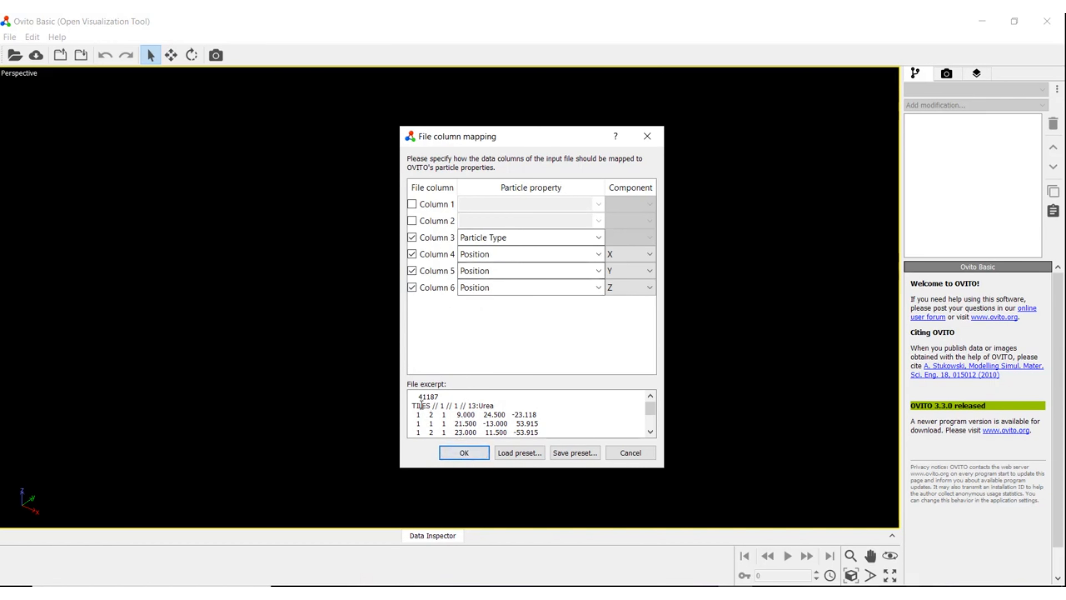
left_click(455, 453)
left_click_drag(440, 260, 598, 309)
key("Escape")
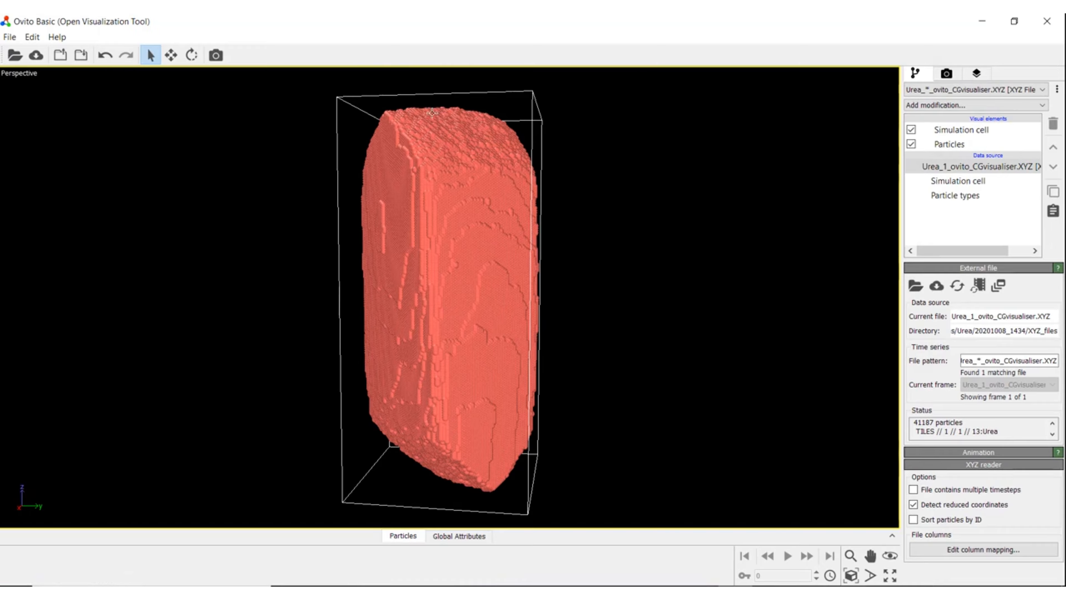
left_click_drag(424, 342, 436, 316)
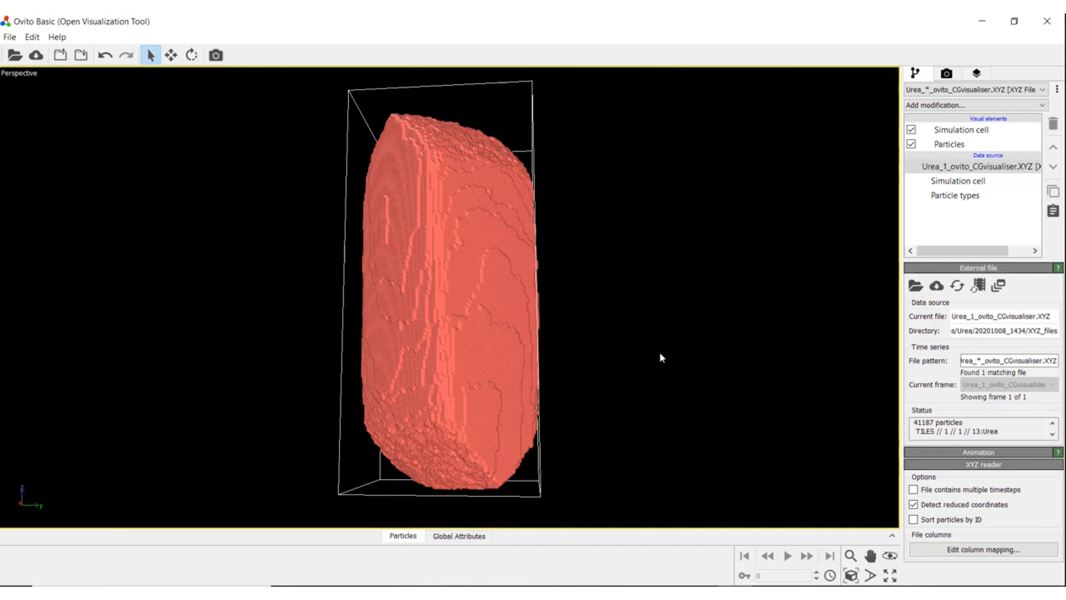
Step: Switch the simulation output from a single frame to a 20-frame movie
mouse_move(634, 578)
left_click(671, 527)
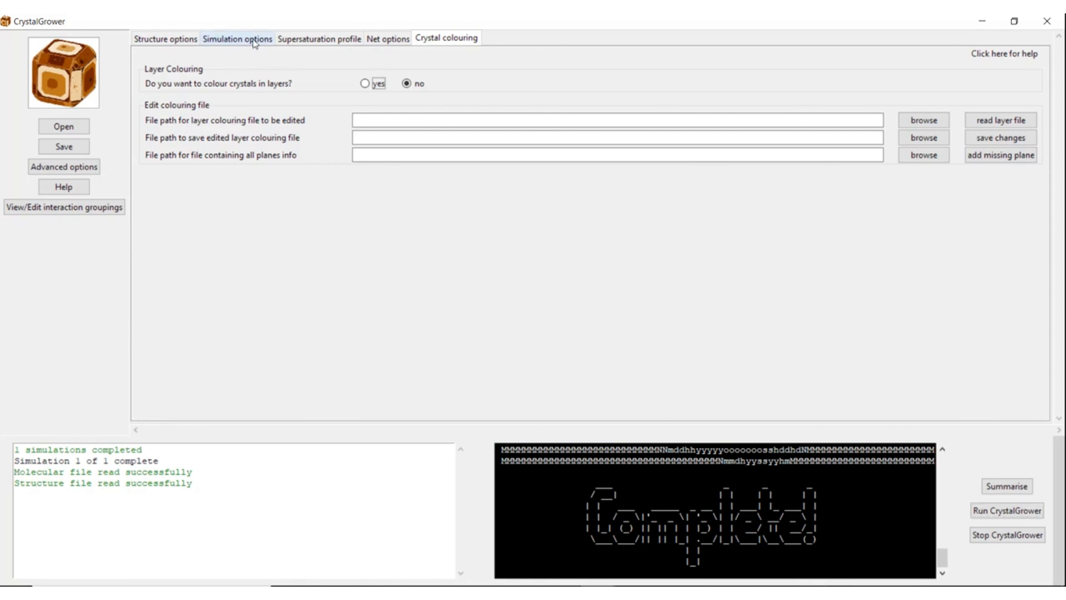
left_click(253, 39)
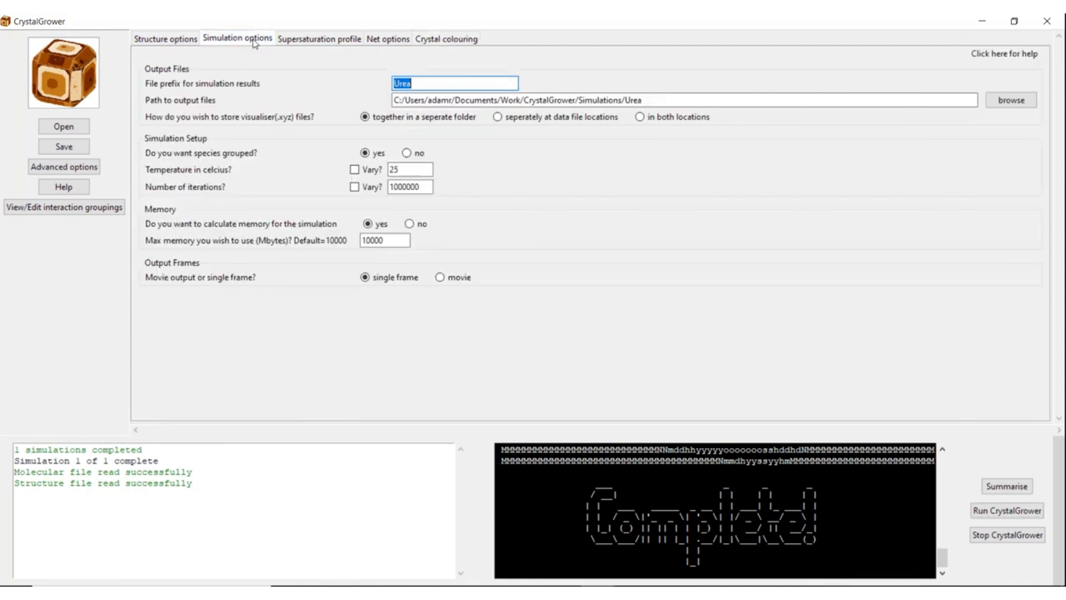
left_click(441, 278)
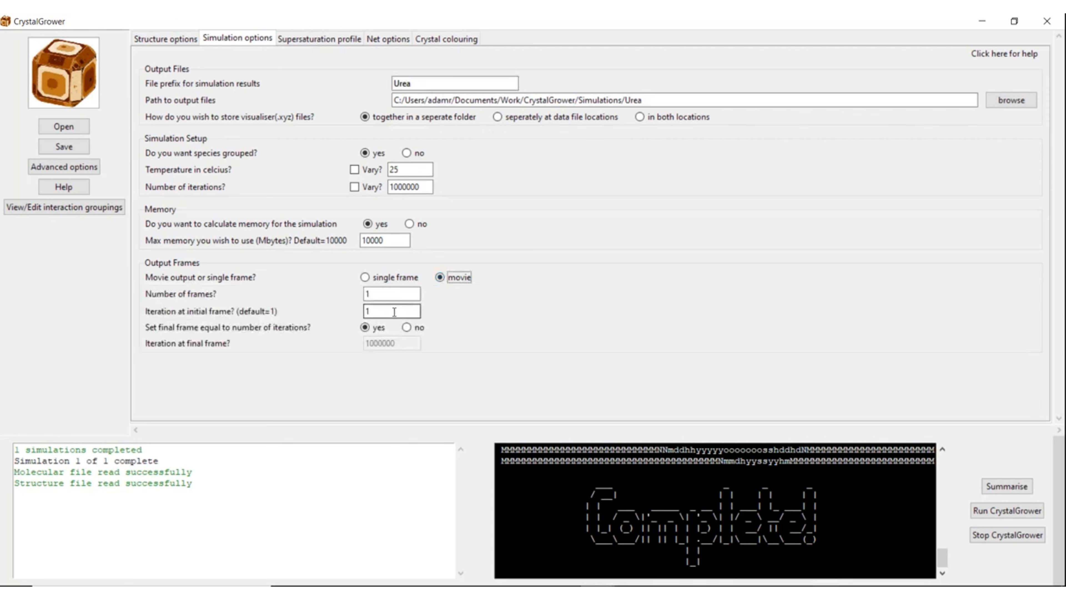
left_click_drag(395, 296, 347, 290)
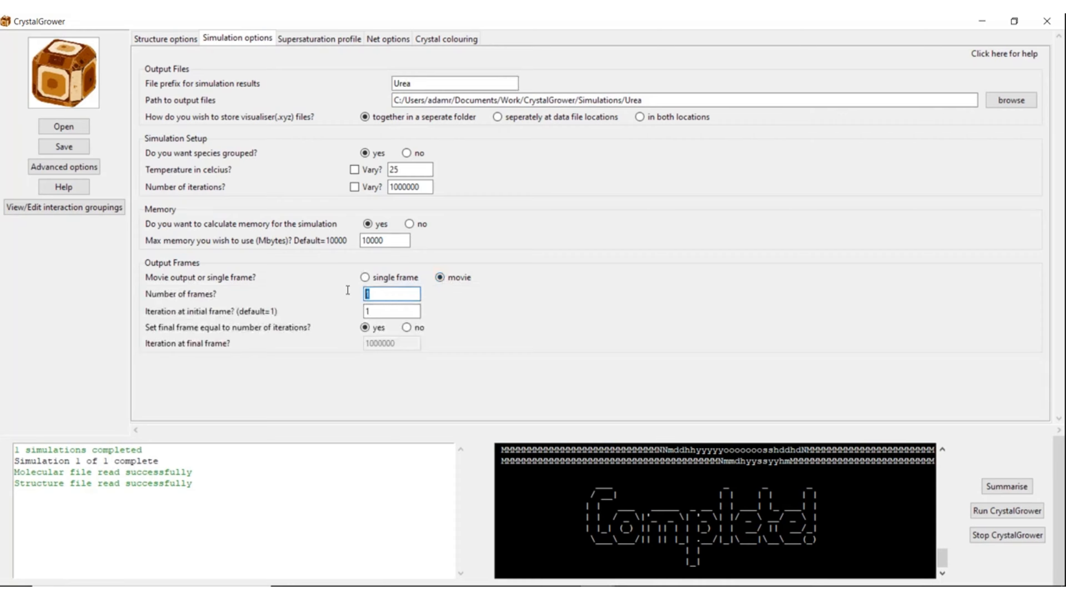
type("20")
left_click(379, 312)
Step: Rerun CrystalGrower, then open the 20201008_1440 run's Urea_1_ovito_CGvisualiser.XYZ file in OVITO
left_click(1009, 512)
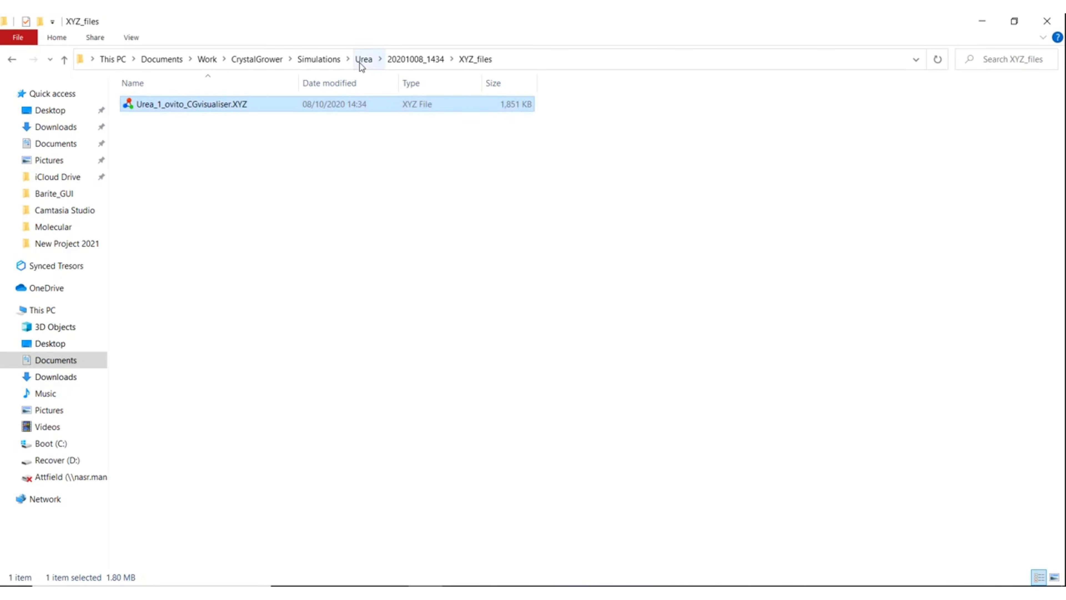
left_click(362, 60)
double_click(193, 121)
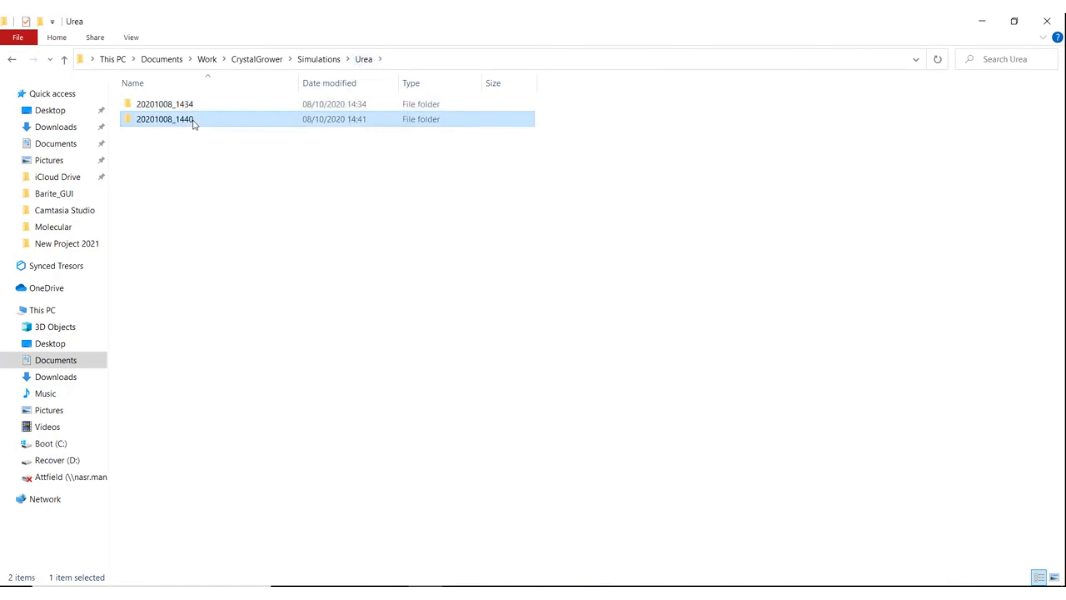
double_click(191, 120)
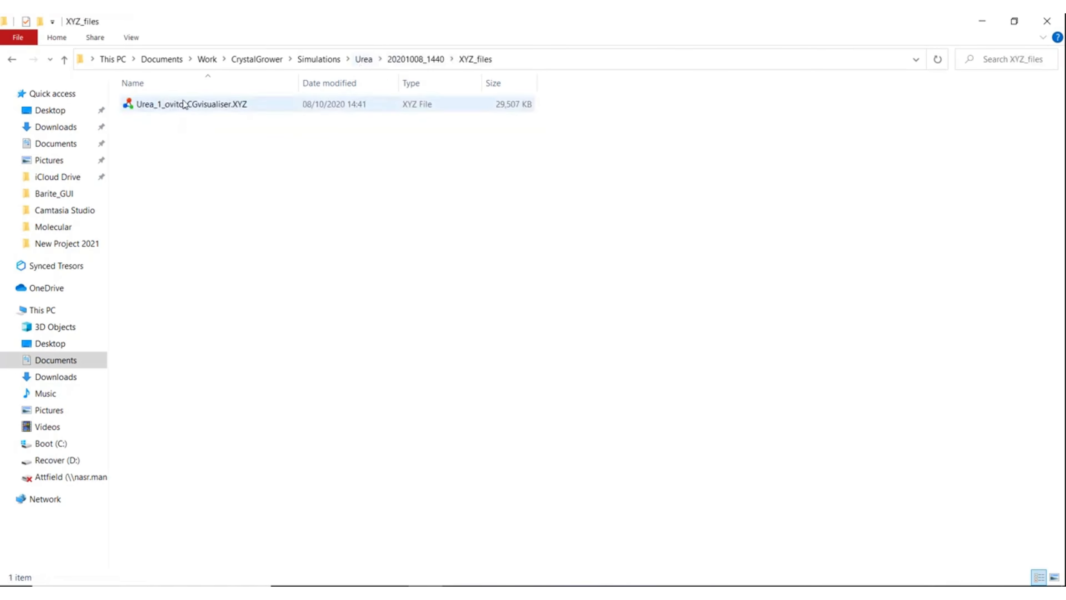
double_click(188, 105)
key("Return")
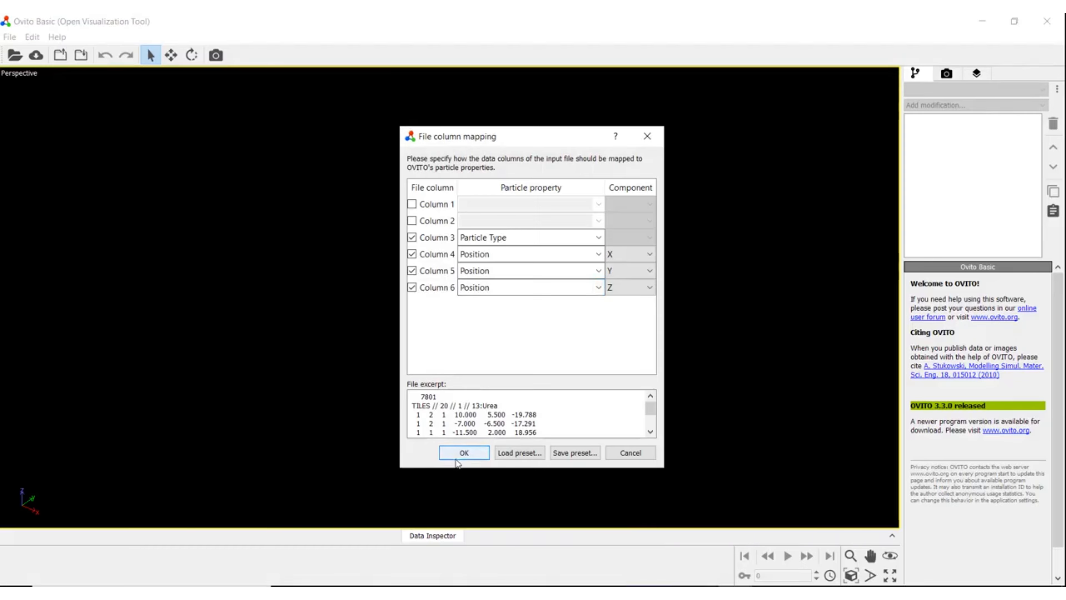
Step: Load the 20-frame movie, play the urea growth briefly, then jump ahead to frame 11
left_click(457, 457)
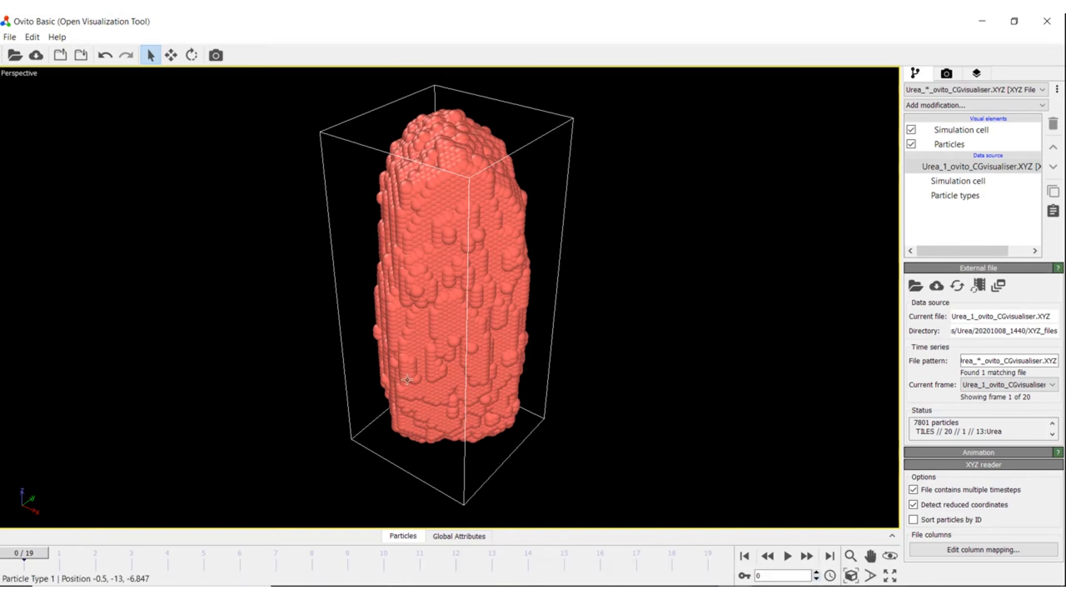
key("space")
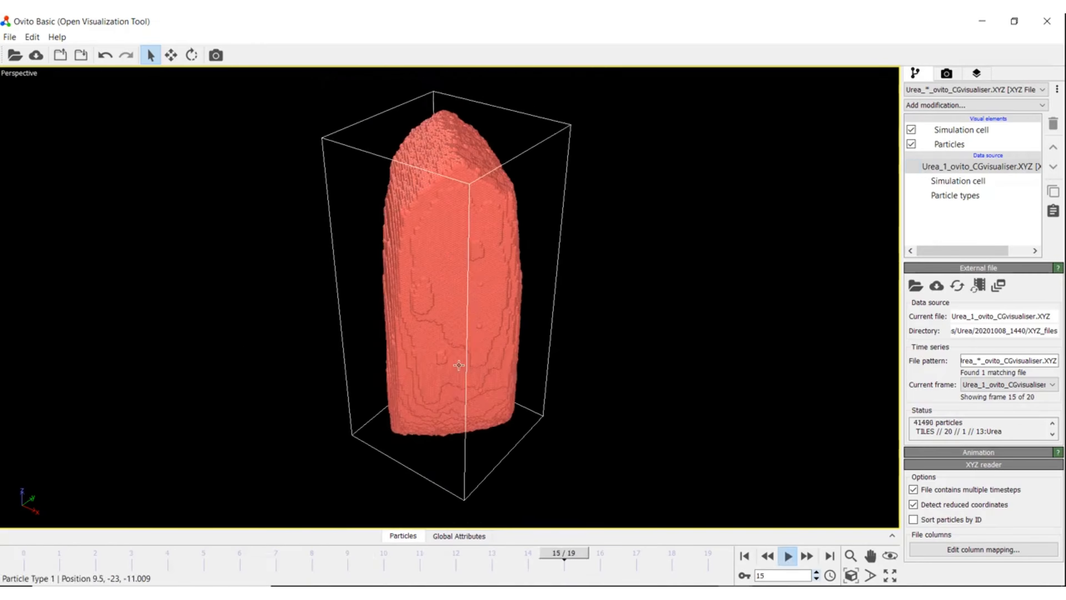
key("space")
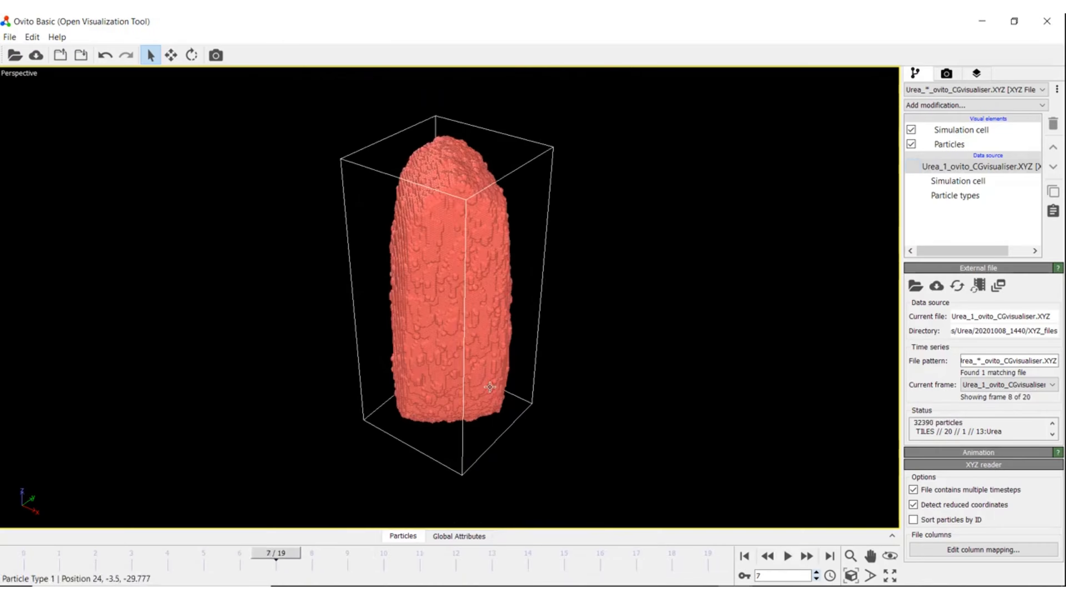
left_click_drag(279, 557, 636, 553)
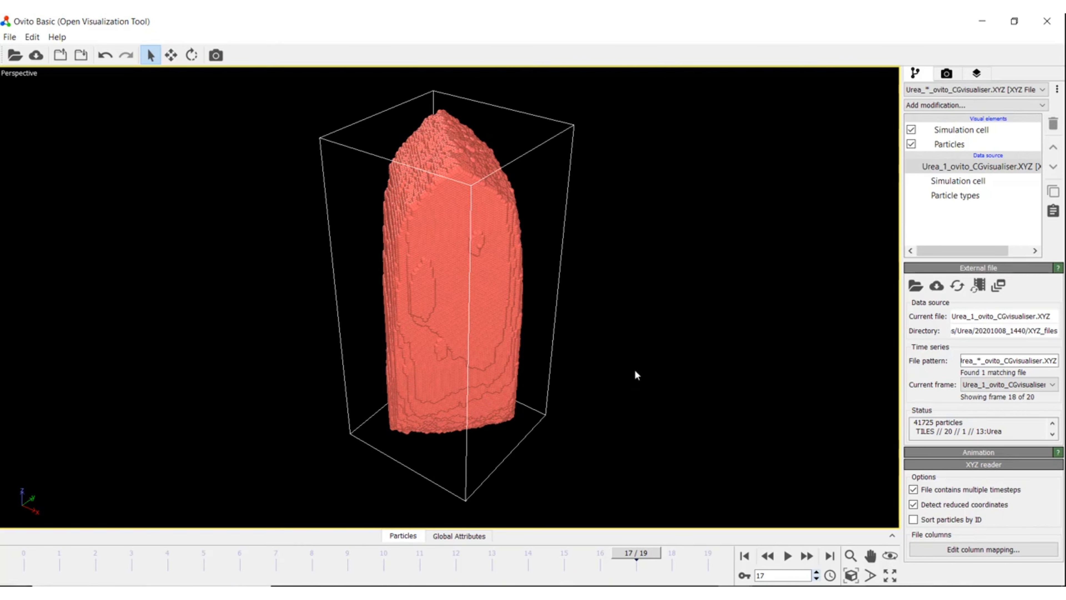
left_click(597, 594)
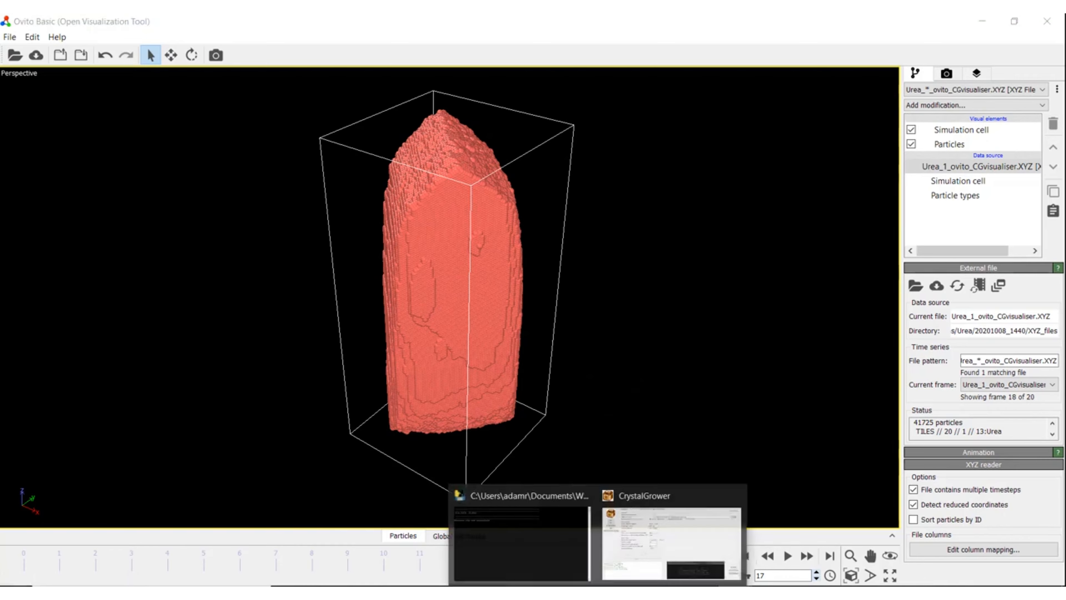
Step: Change the type A, C and D interaction strengths from 3.5 to 1.5
left_click(645, 552)
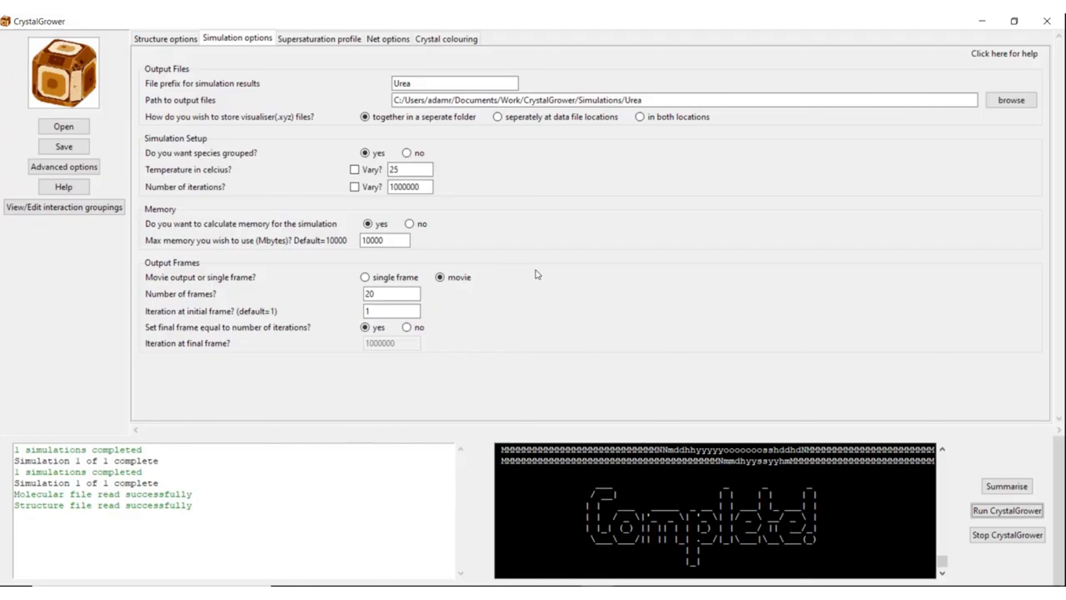
left_click(387, 40)
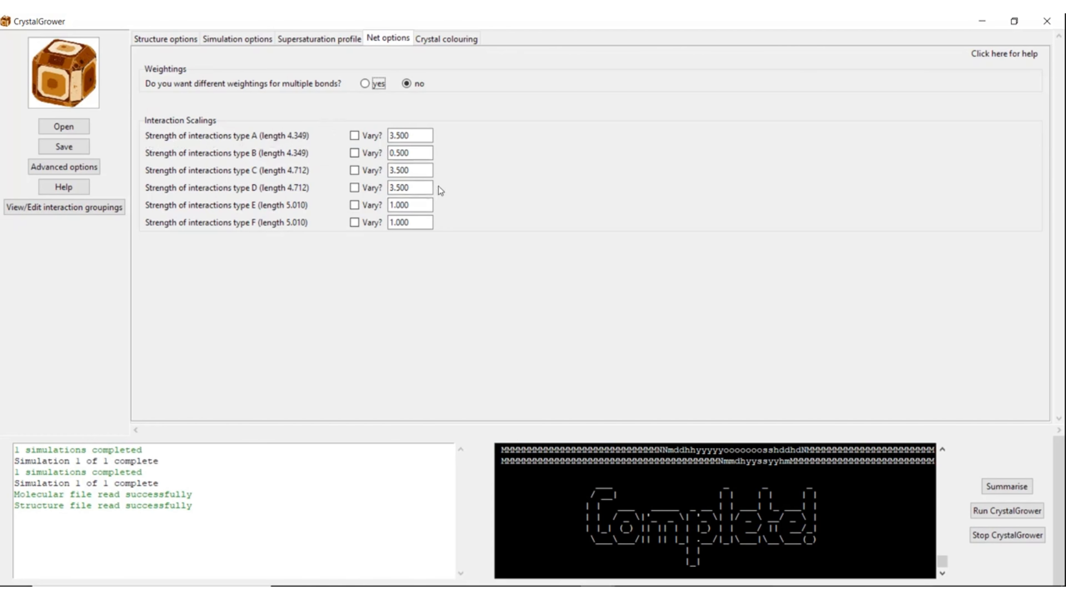
left_click(411, 221)
double_click(390, 136)
type("1")
double_click(391, 170)
type("1")
double_click(392, 188)
type("1")
Step: Rerun CrystalGrower with the new strengths and switch to File Explorer
left_click(1007, 510)
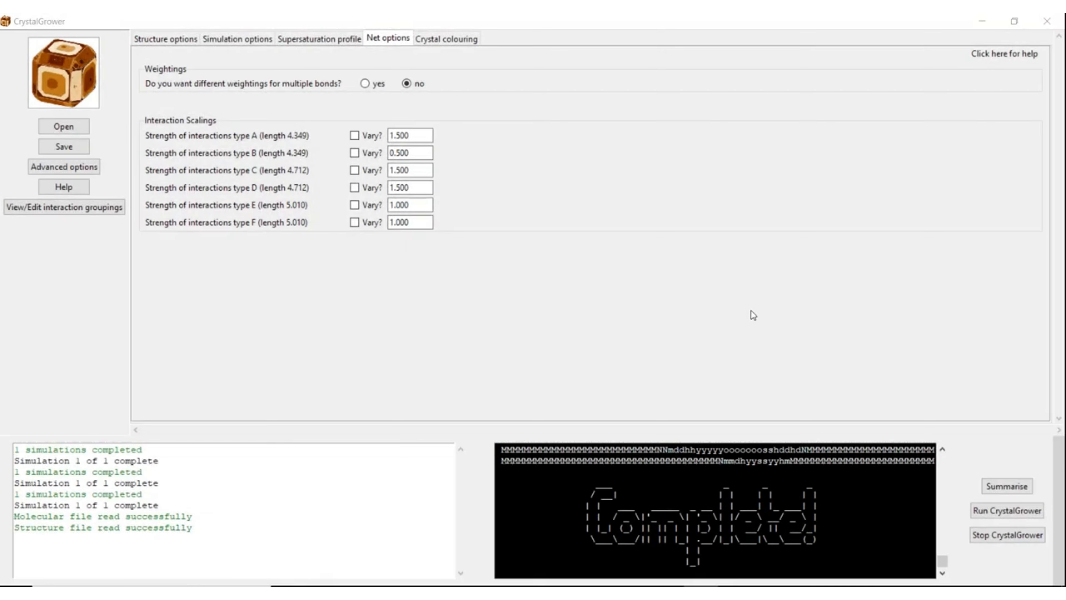
left_click(751, 310)
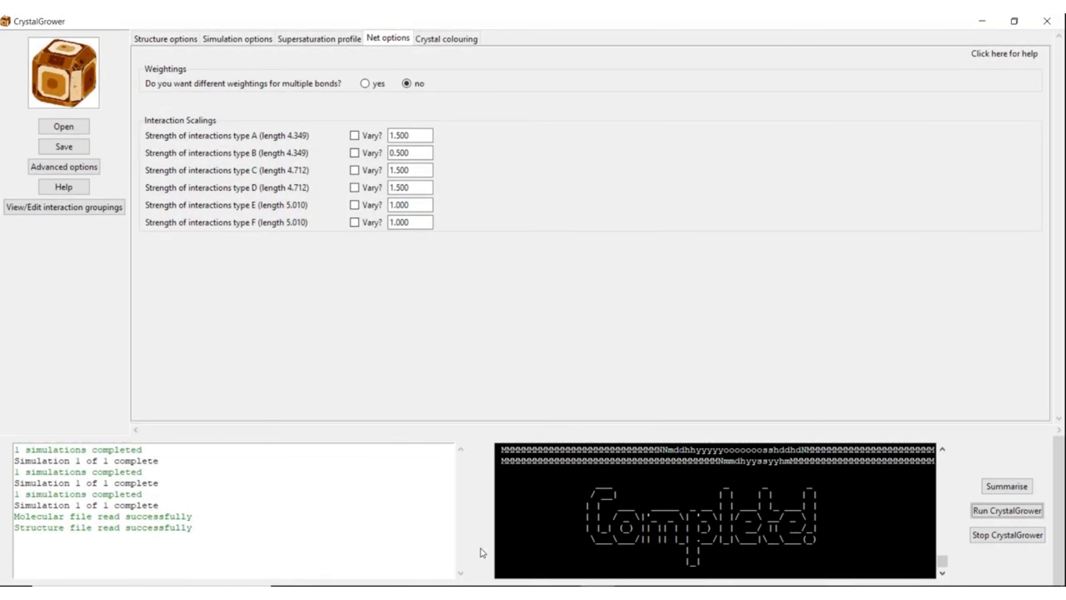
left_click(426, 587)
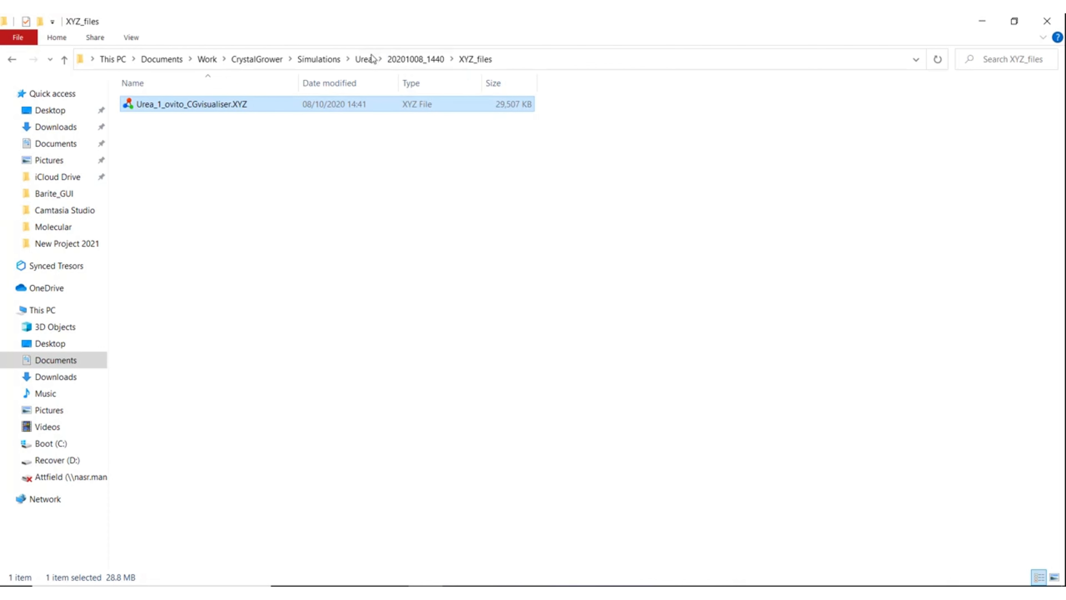
Step: Open Urea_1_ovito_CGvisualiser.XYZ from 20201008_1443 > XYZ_files in OVITO
left_click(363, 59)
left_click(188, 139)
double_click(189, 139)
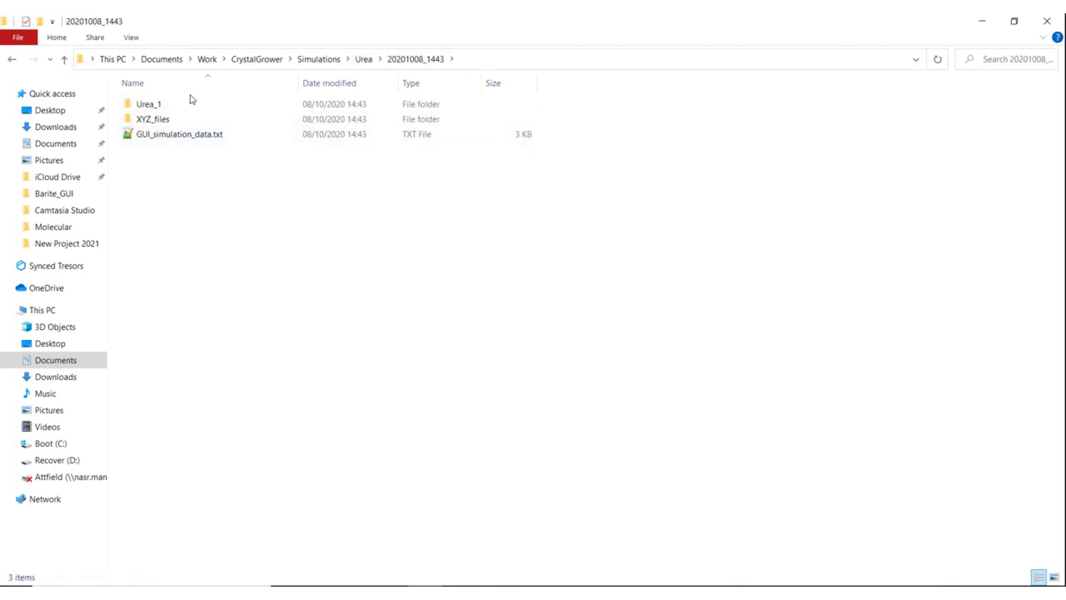
double_click(180, 119)
double_click(191, 104)
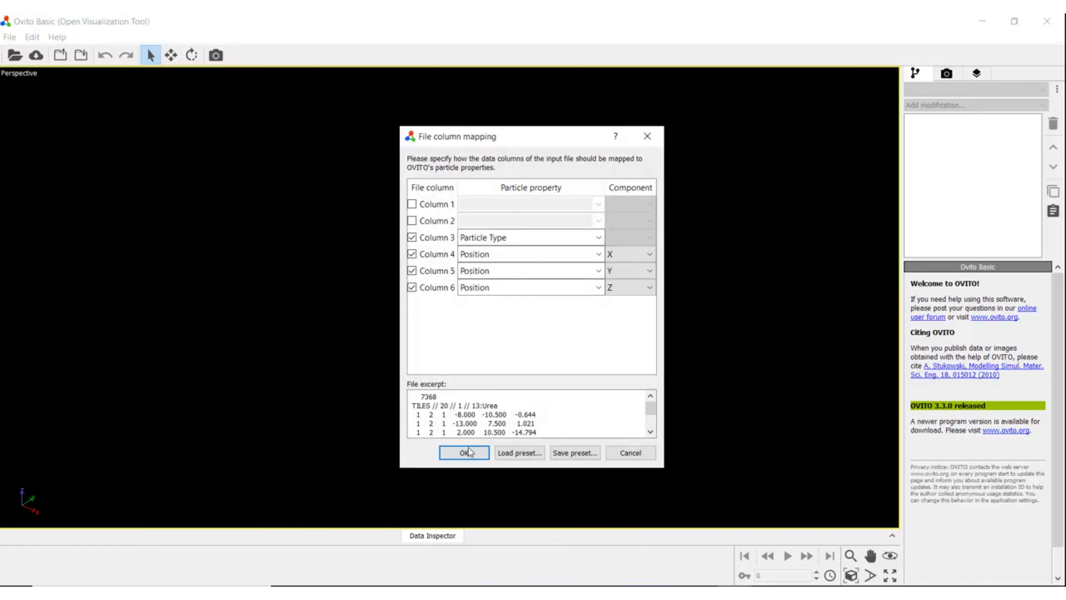
Step: Load the 20201008_1443 movie, play it through and orbit to view the rounded crystal
left_click(469, 452)
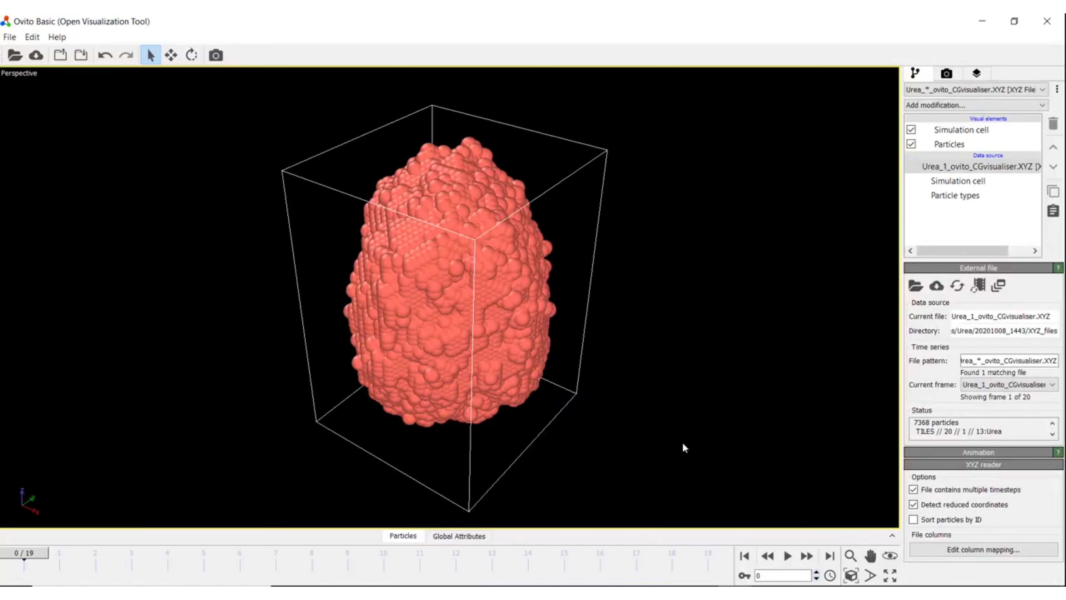
scroll(632, 335, "down", 6)
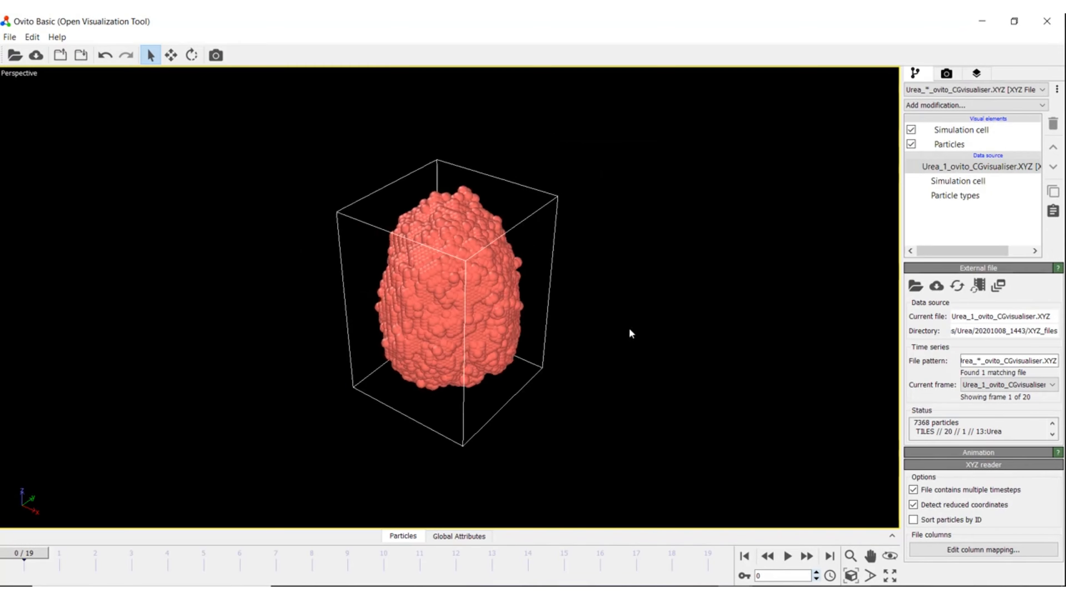
key("space")
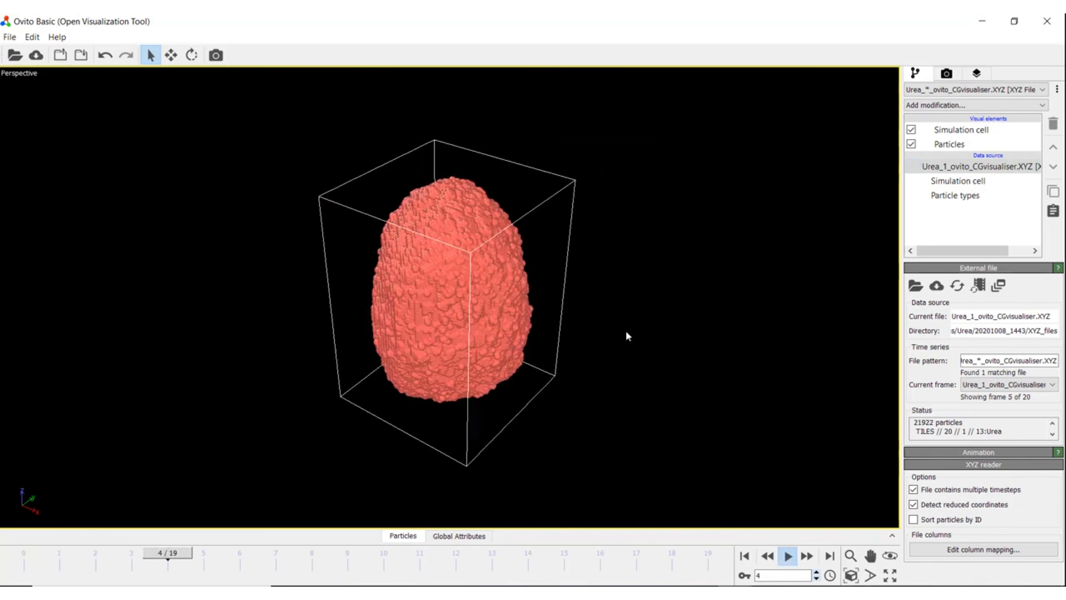
scroll(621, 325, "down", 3)
scroll(605, 334, "down", 2)
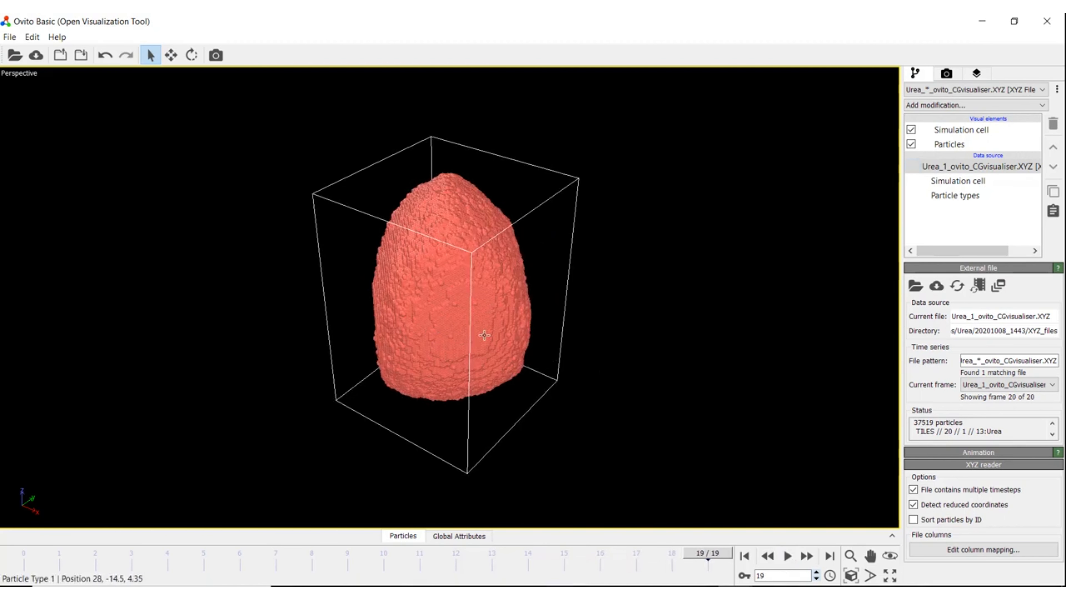
left_click_drag(484, 335, 533, 304)
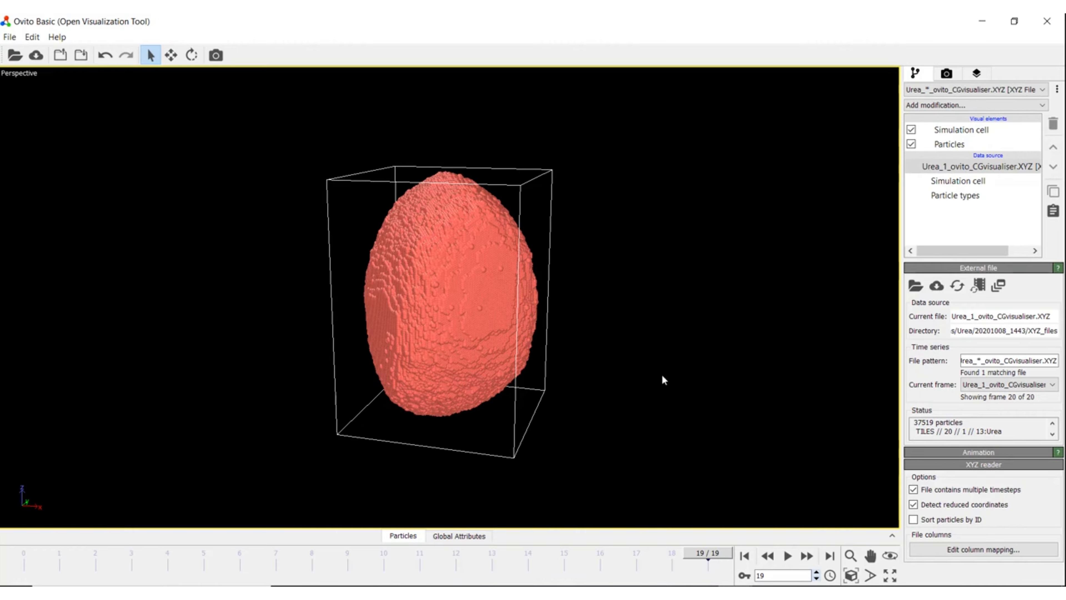
left_click(592, 590)
left_click(628, 542)
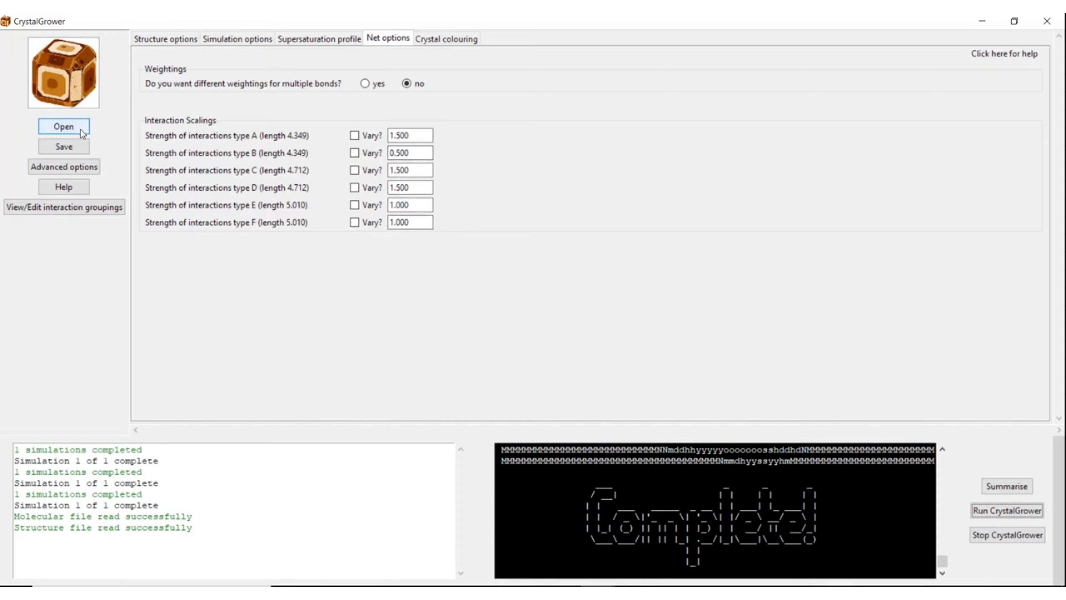
Step: Load GUI_simulation_data.txt from the 20201008_1440 folder to restore its saved settings
left_click(69, 128)
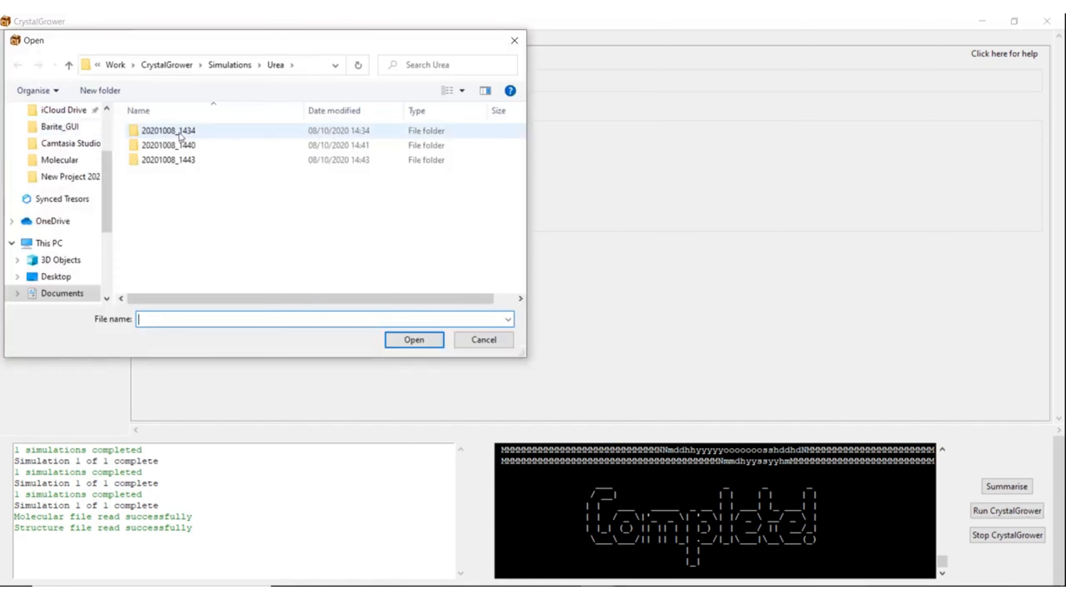
double_click(183, 145)
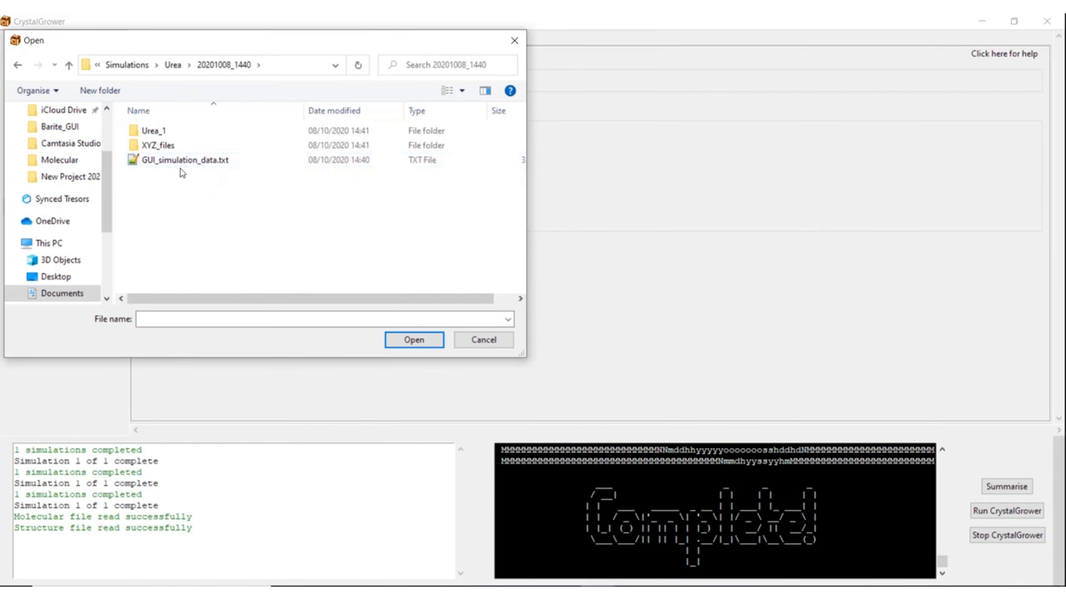
double_click(176, 160)
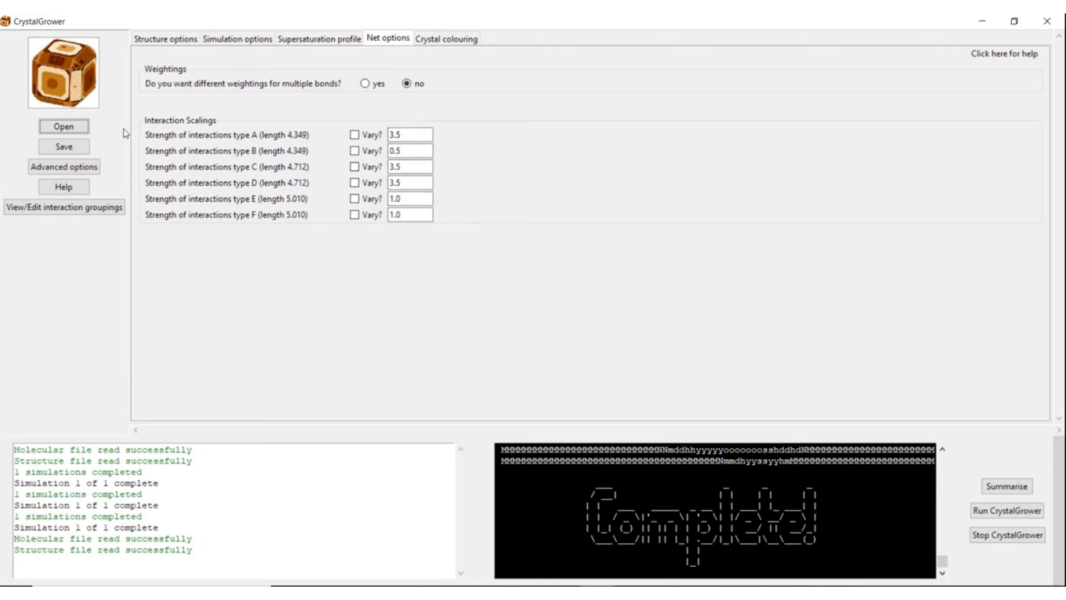
left_click(59, 127)
Step: Choose constant supersaturation mode 2 and change Δμ1 from 100.0 to 0
left_click(316, 41)
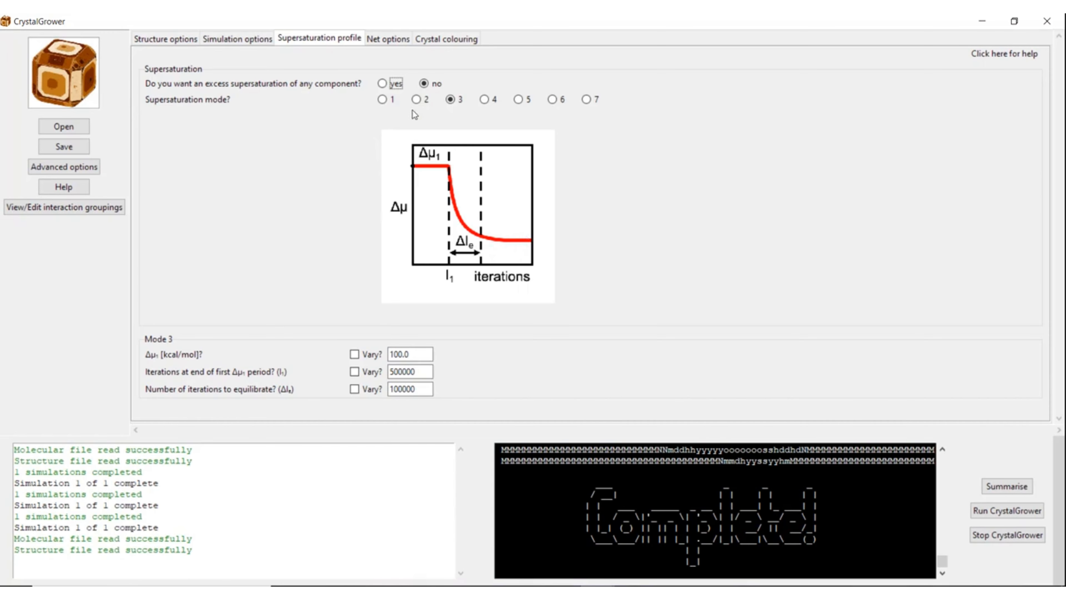
left_click(421, 100)
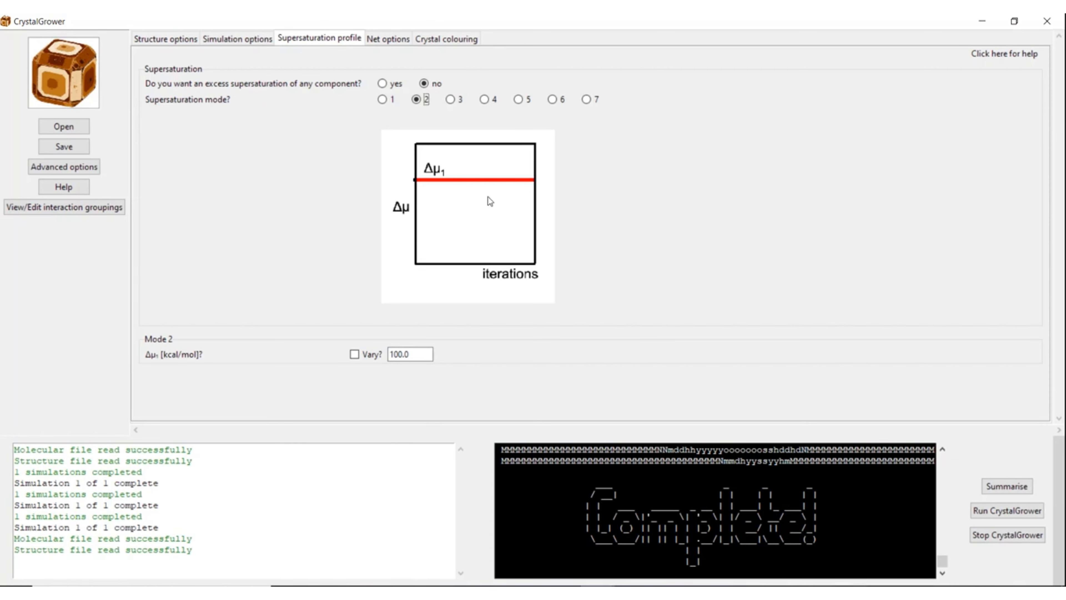
left_click(415, 354)
double_click(416, 353)
type("0")
Step: Turn on excess supersaturation, keep mode 2, and generate fields for 5 periods
left_click(382, 84)
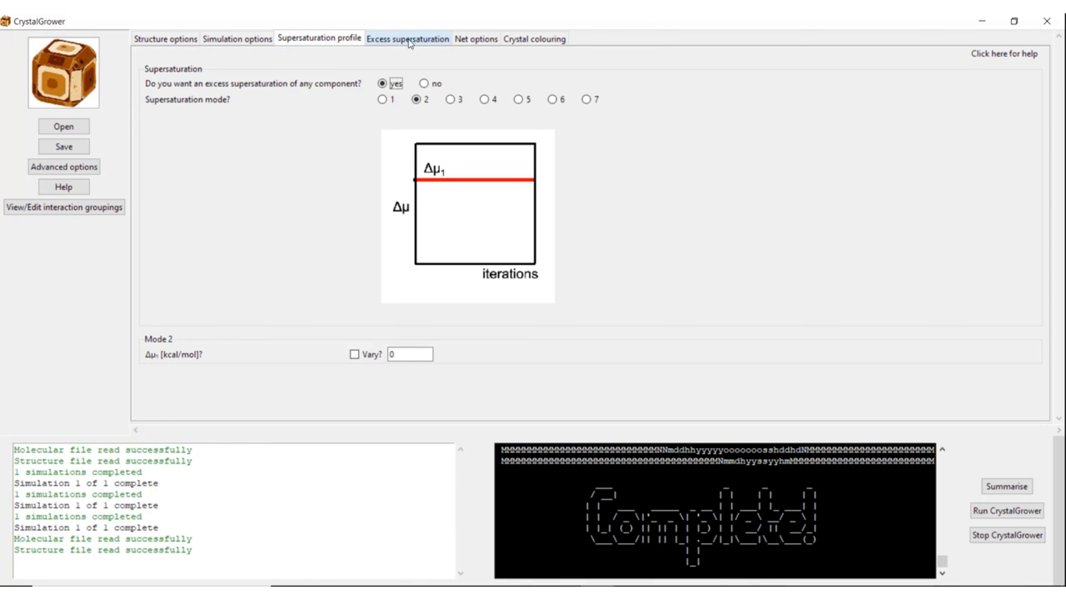
left_click(379, 37)
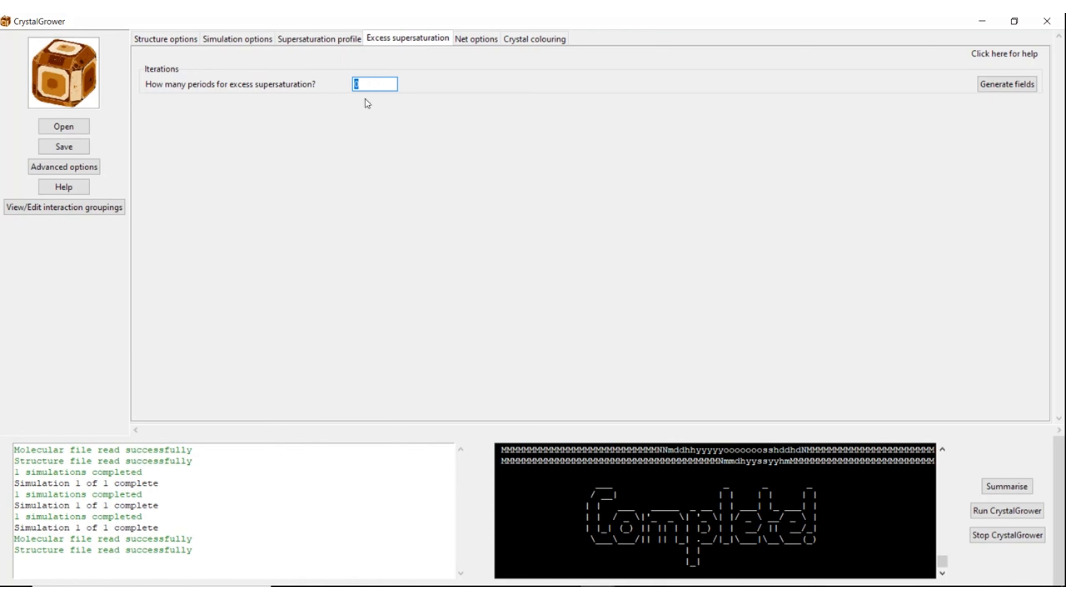
left_click(316, 41)
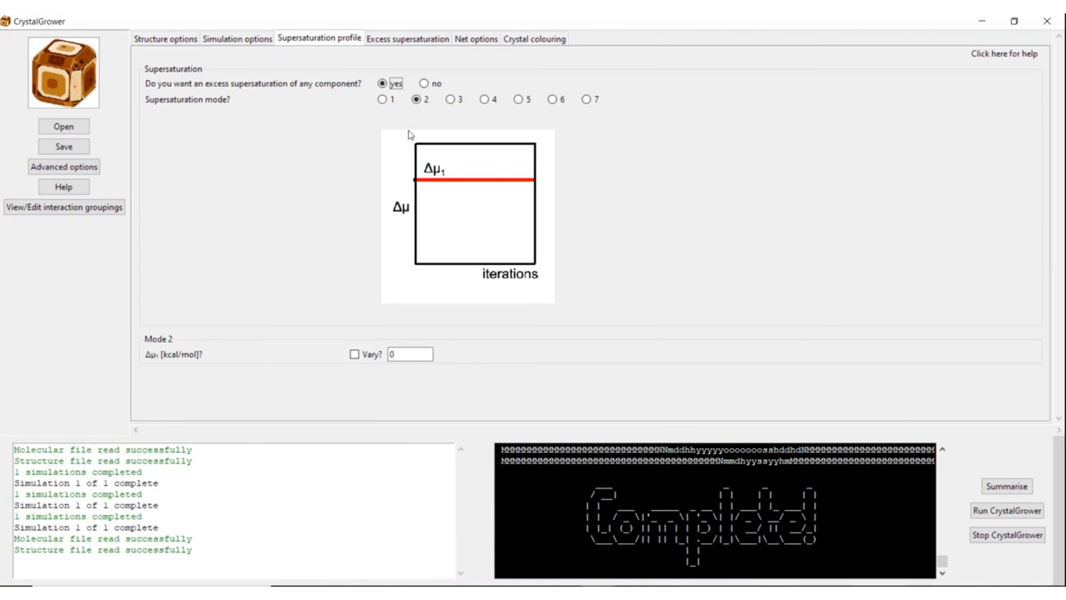
left_click(585, 99)
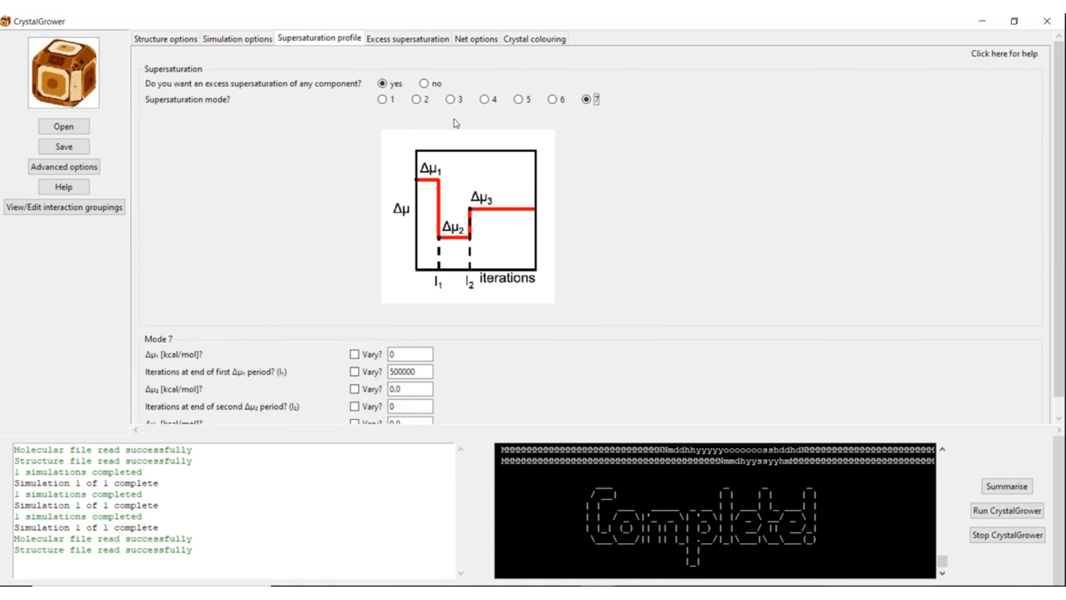
left_click(417, 100)
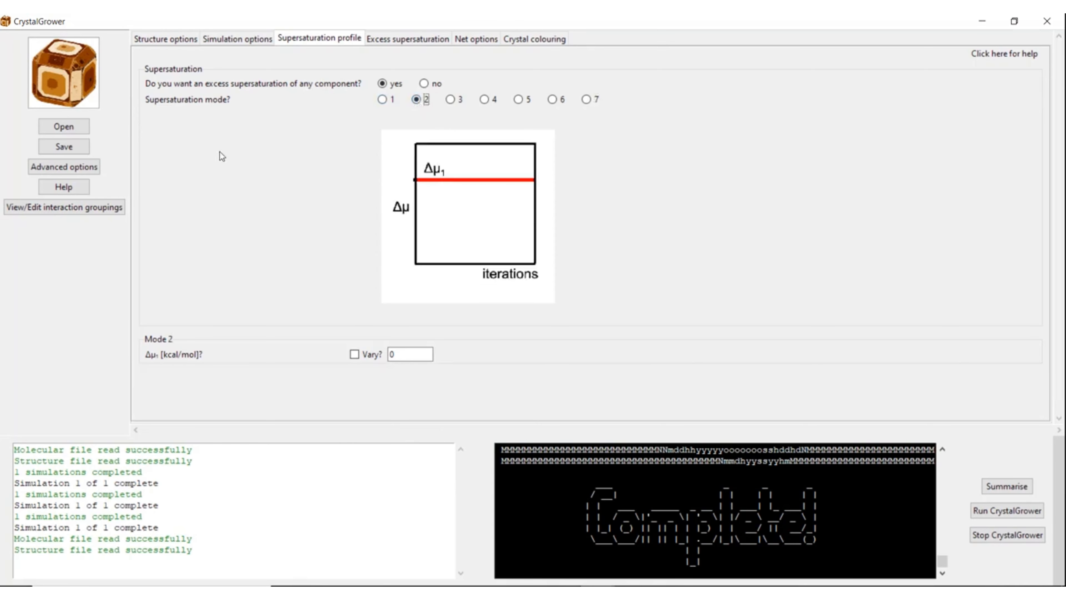
left_click(413, 40)
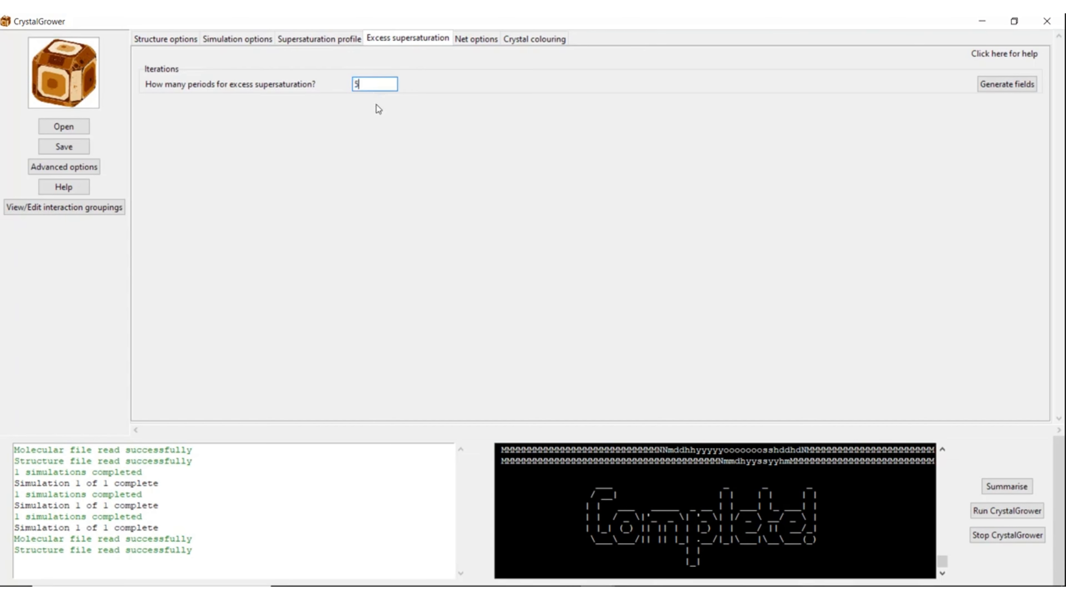
left_click(1007, 84)
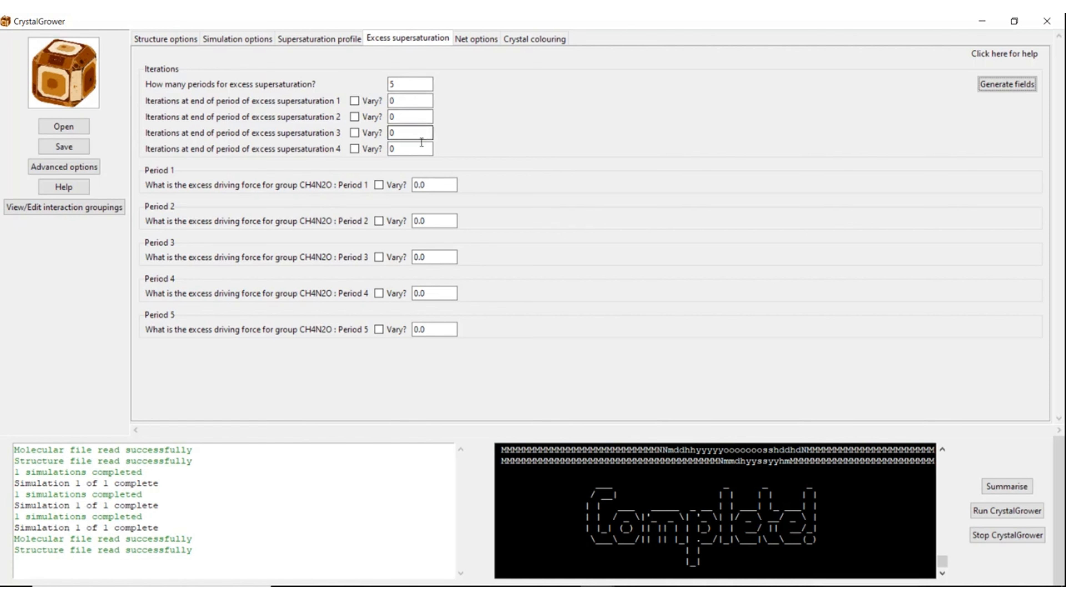
Step: Fill the four end-of-period iteration fields with values starting at 200000
left_click(397, 101)
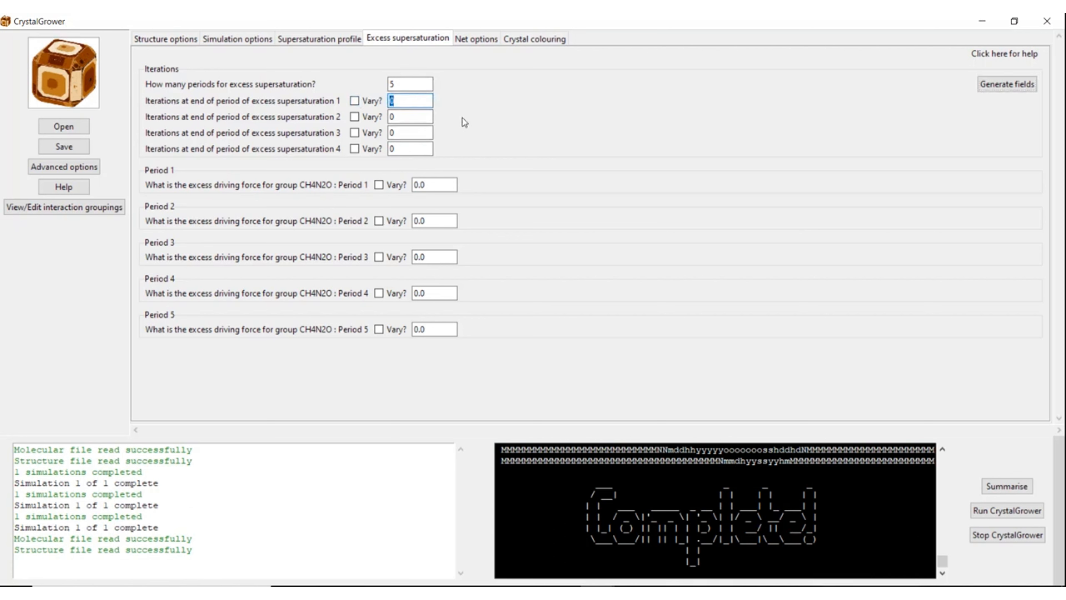
type("200000")
left_click(411, 118)
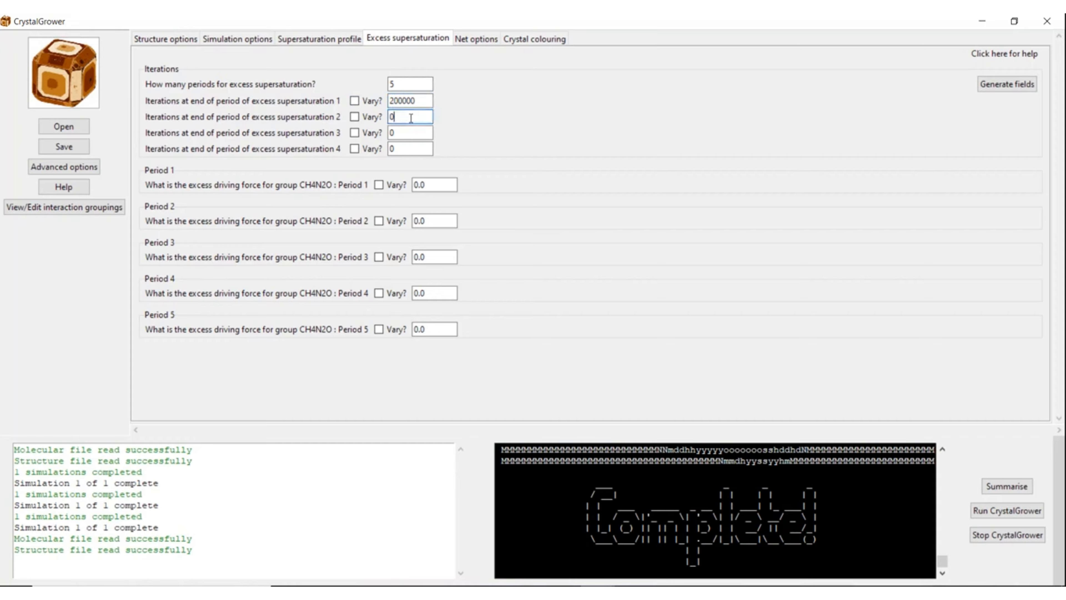
left_click_drag(422, 102, 391, 148)
type("200000")
type("200000")
type("4")
type("6")
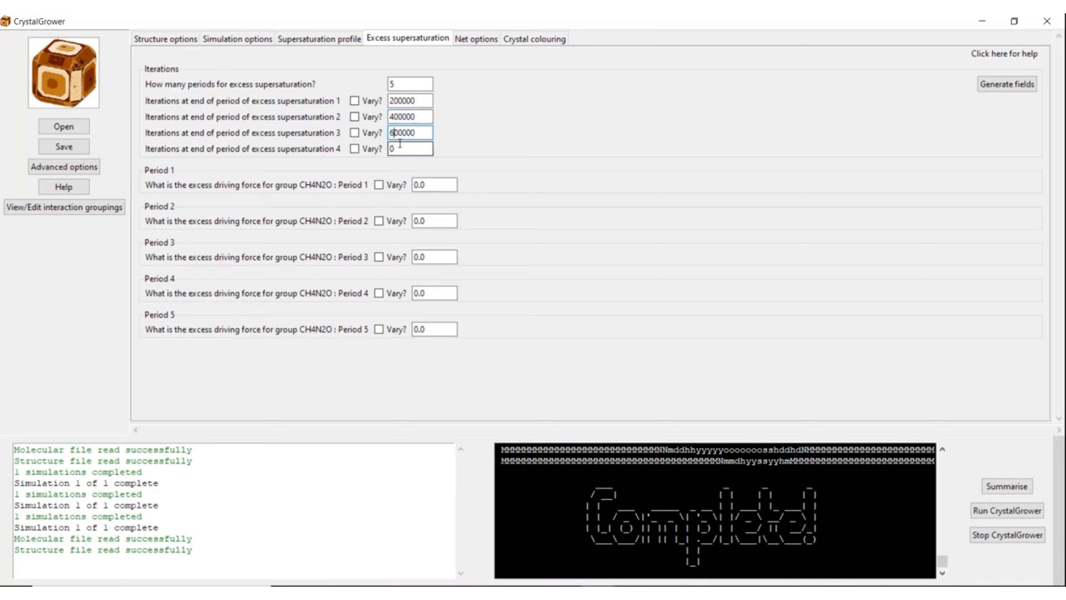
type("200000")
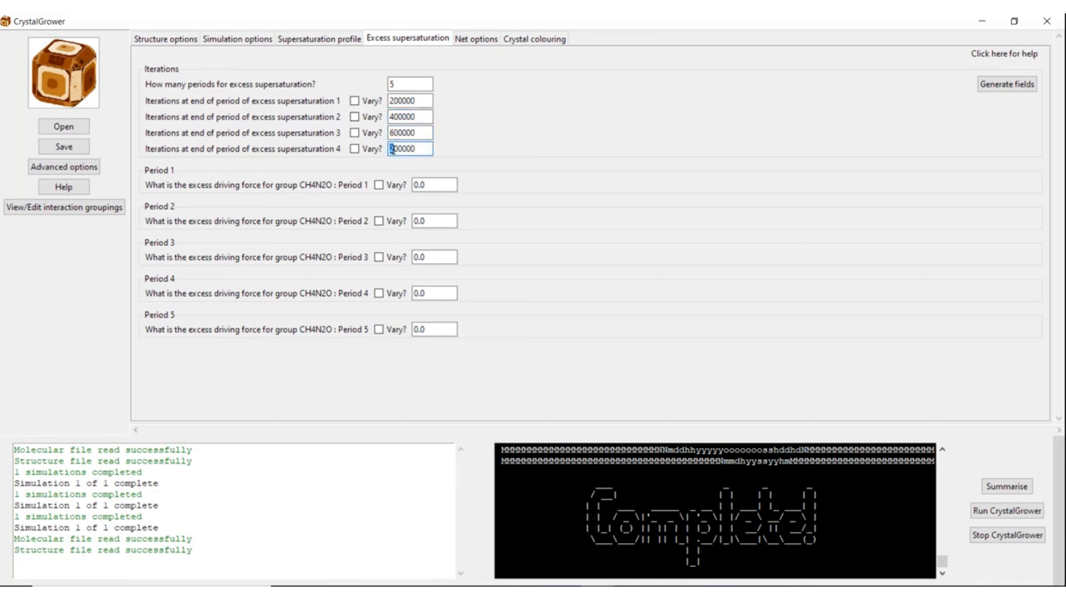
type("8")
Step: Set the Period 1–5 driving forces to 100, 20, 10, 5 and 2.5
left_click(417, 187)
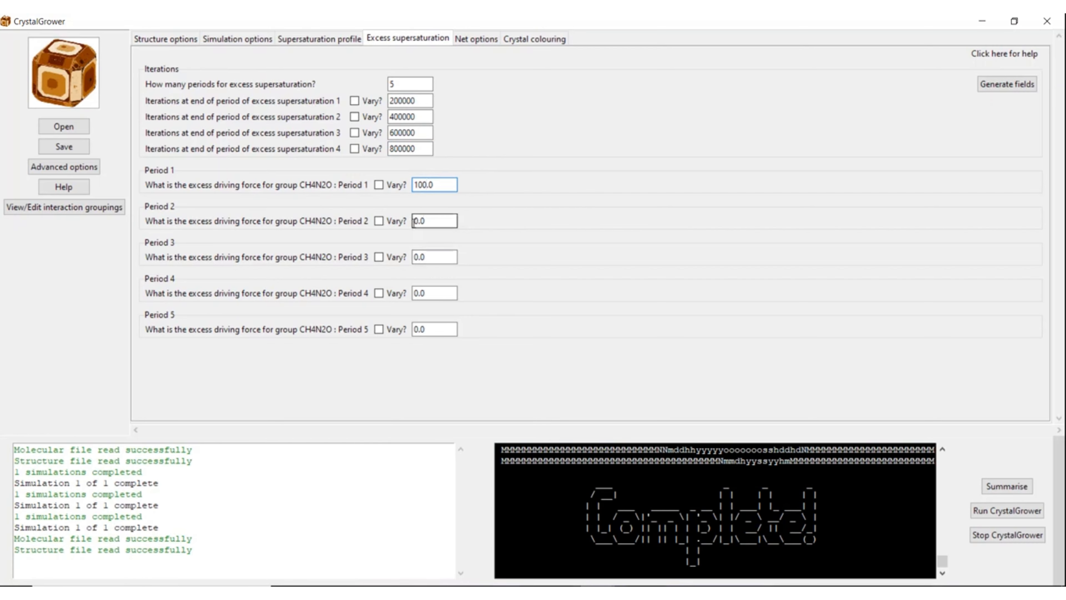
left_click(415, 222)
type("20")
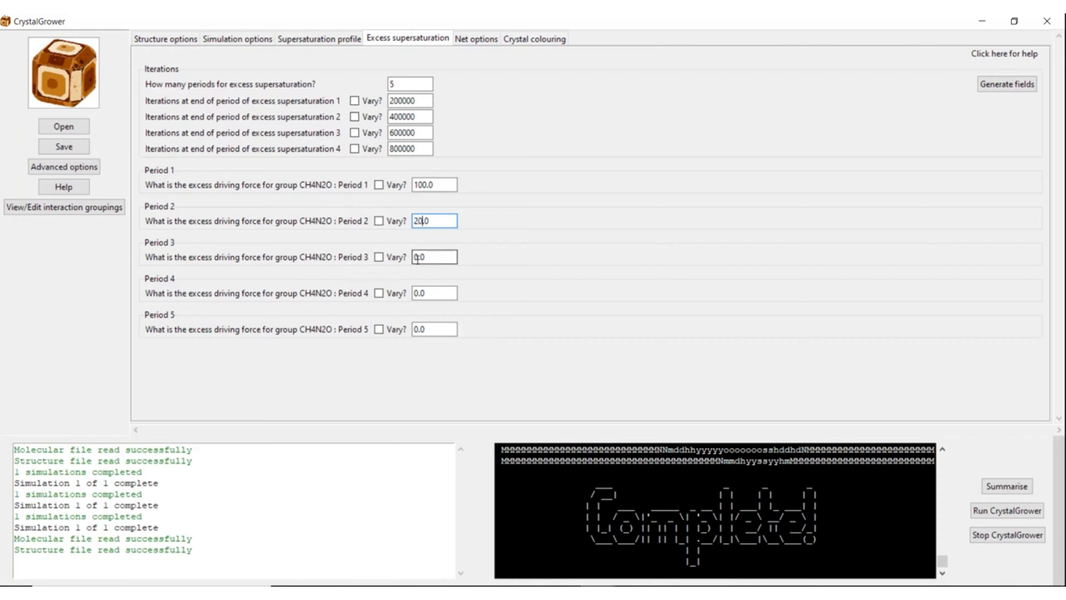
left_click(436, 264)
type("1")
left_click(415, 294)
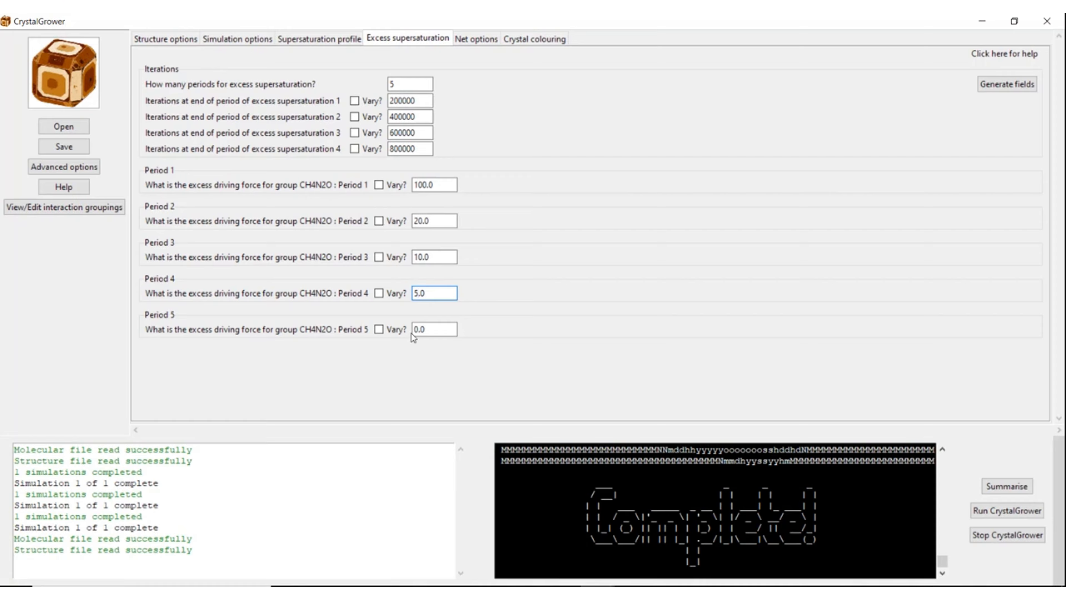
left_click_drag(414, 330, 425, 331)
type("2.5")
Step: Append a zero to each iteration field, giving 2000000, 4000000, 6000000 and 8000000
left_click(424, 100)
type("0")
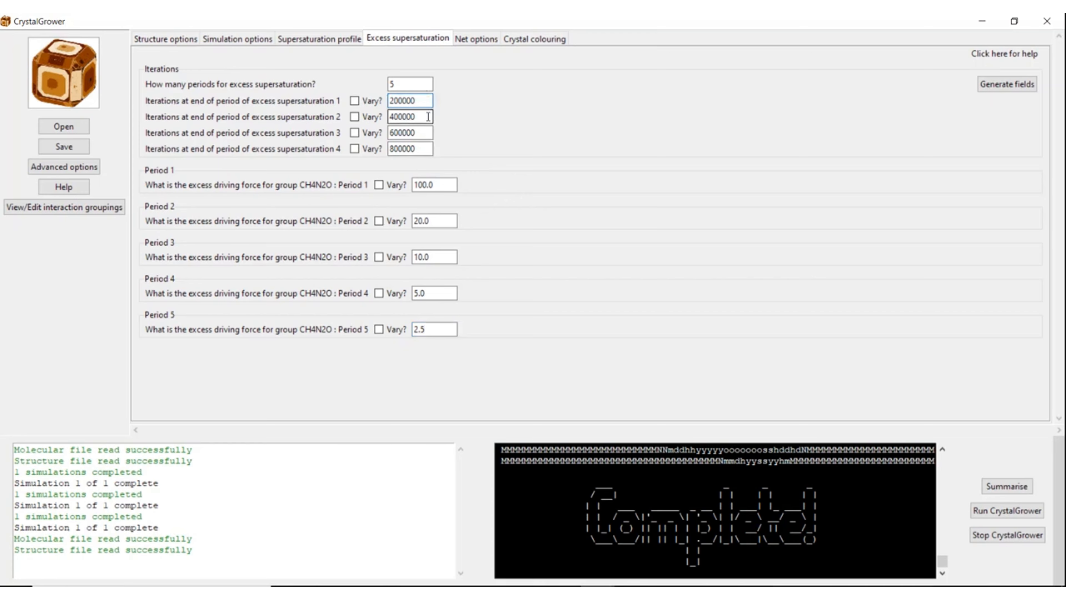
left_click(424, 117)
type("0")
left_click(425, 133)
type("0")
left_click(425, 149)
Step: In Simulation options, set the total iterations to 10000000 and the movie frames to 50
type("0")
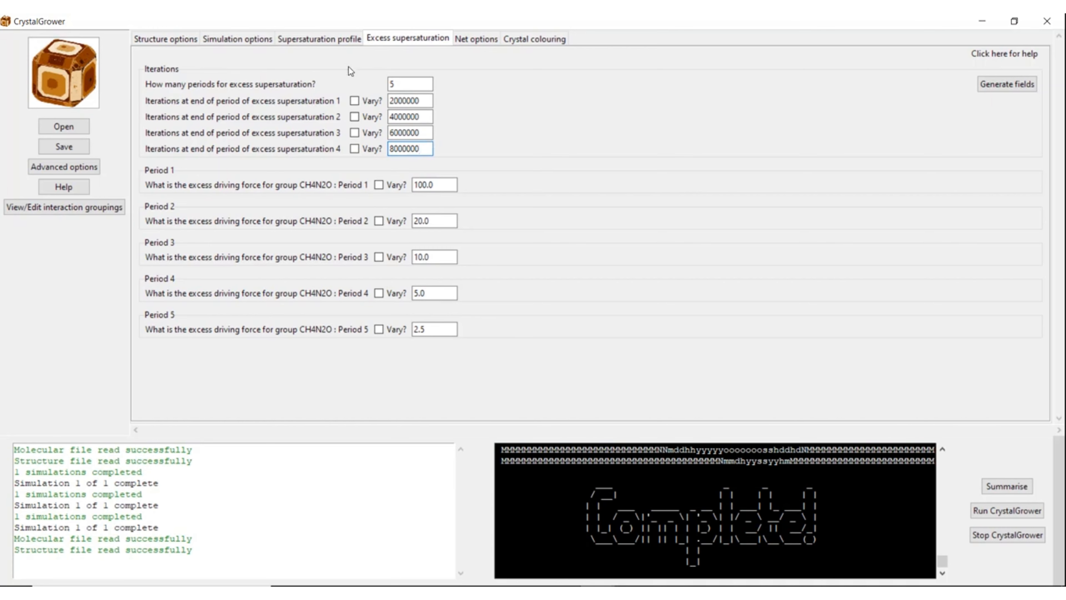
left_click(255, 40)
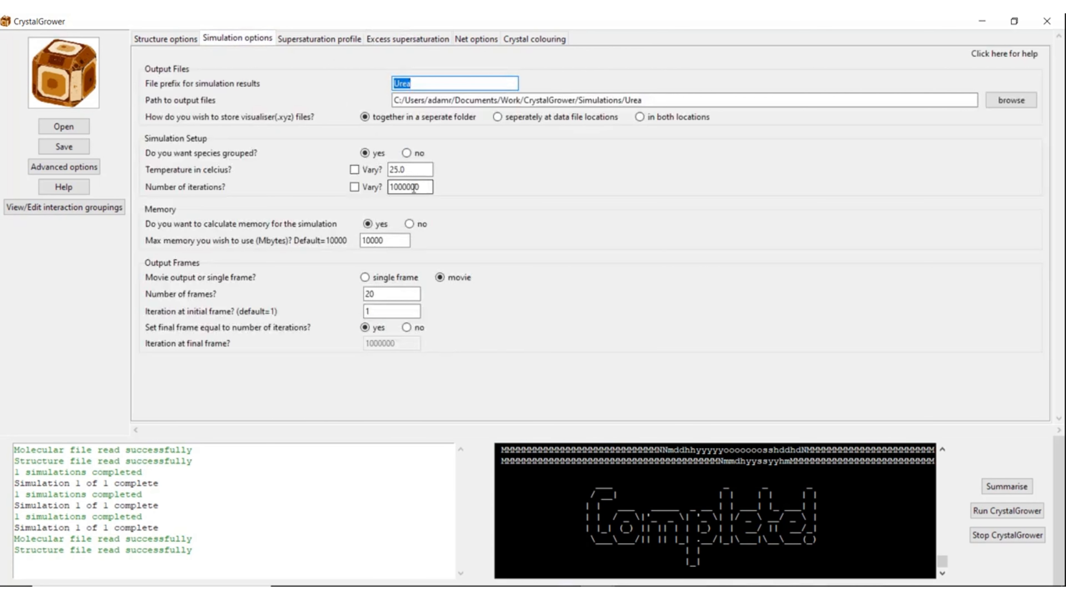
left_click(423, 186)
type("0")
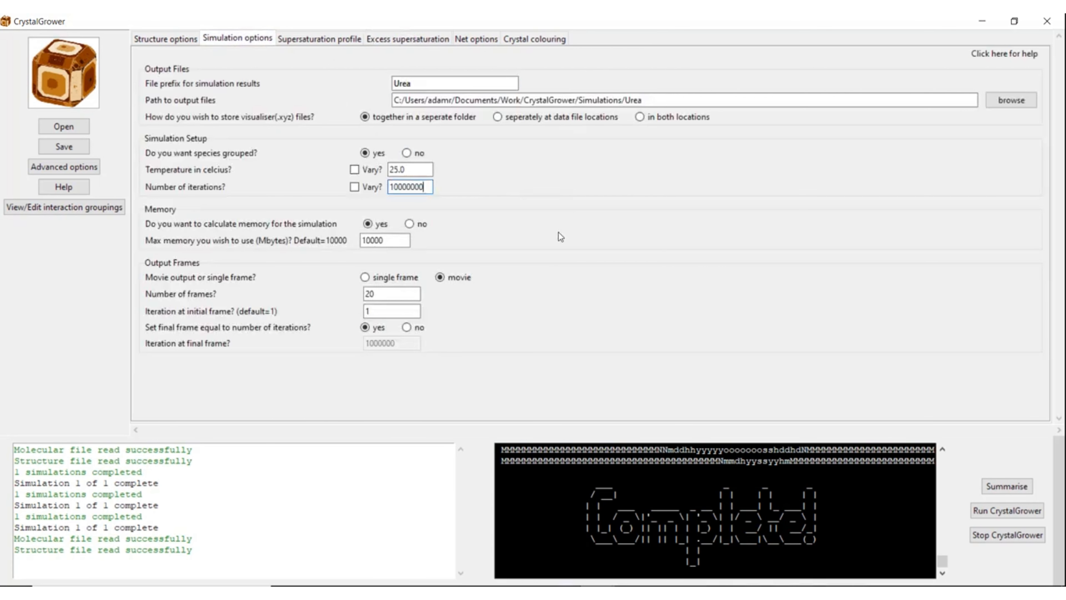
double_click(389, 299)
type("5")
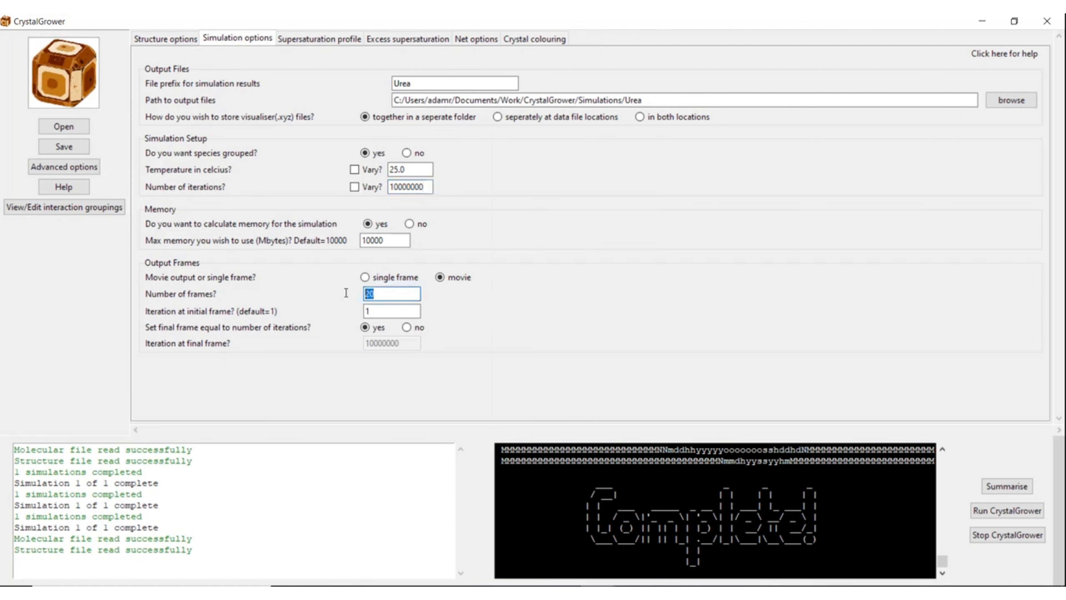
type("0")
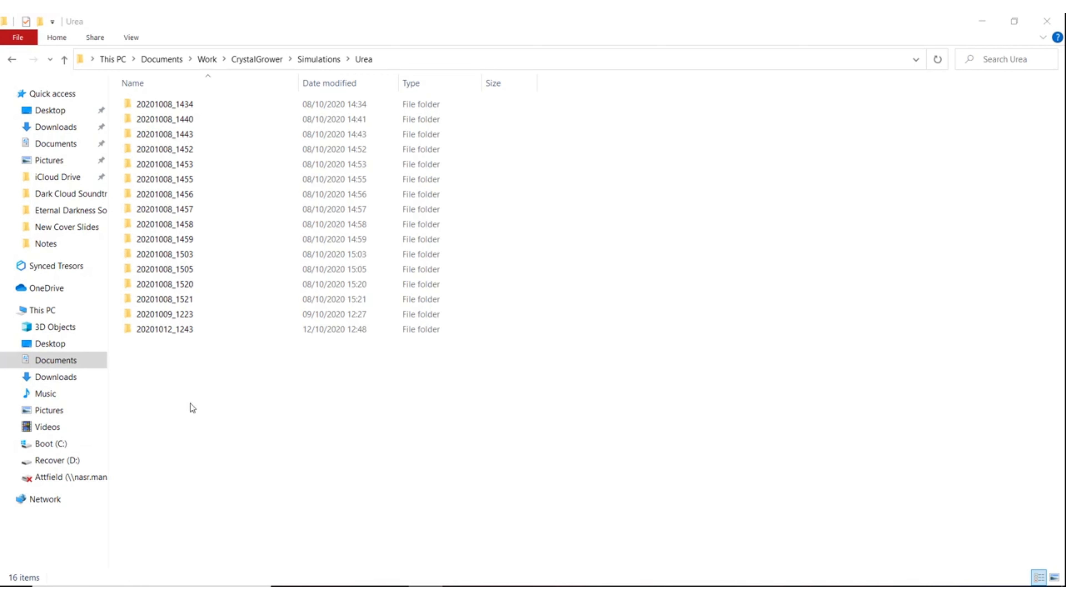
Step: Open the .XYZ trajectory in 20201012_1243\XYZ_files so it loads in OVITO
double_click(172, 328)
double_click(153, 120)
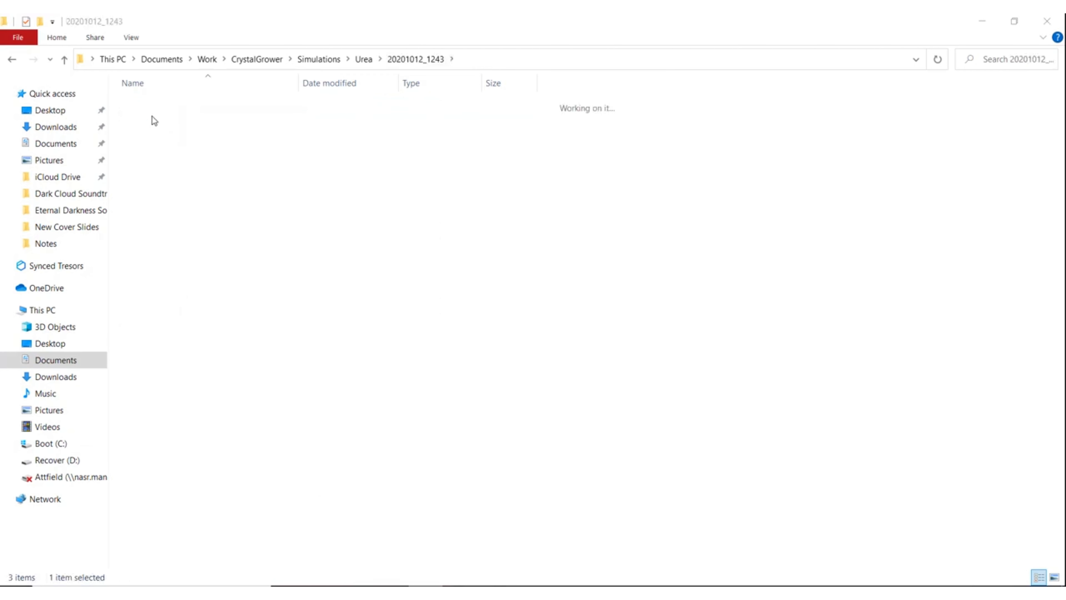
double_click(186, 105)
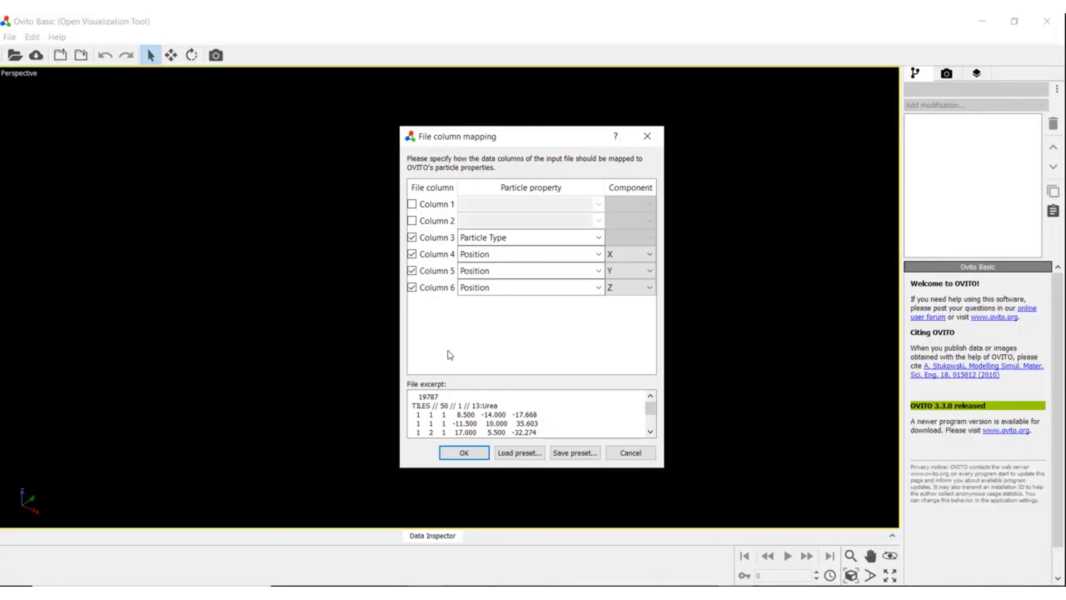
Step: Accept the column mapping to load the particles, then orbit, zoom and start playback
left_click(463, 453)
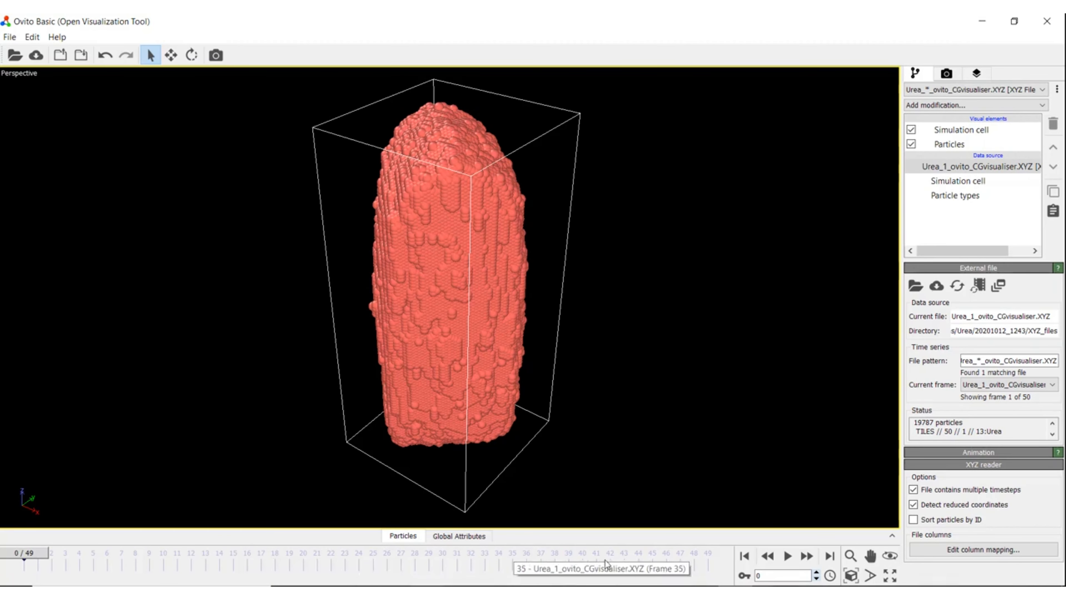
left_click_drag(413, 438, 510, 432)
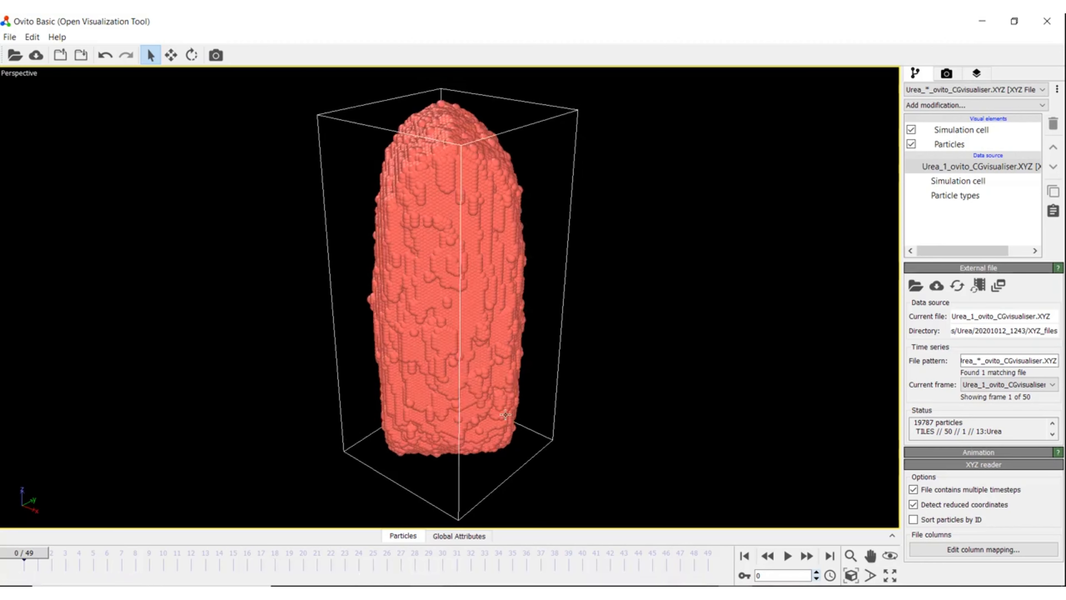
scroll(509, 406, "down", 4)
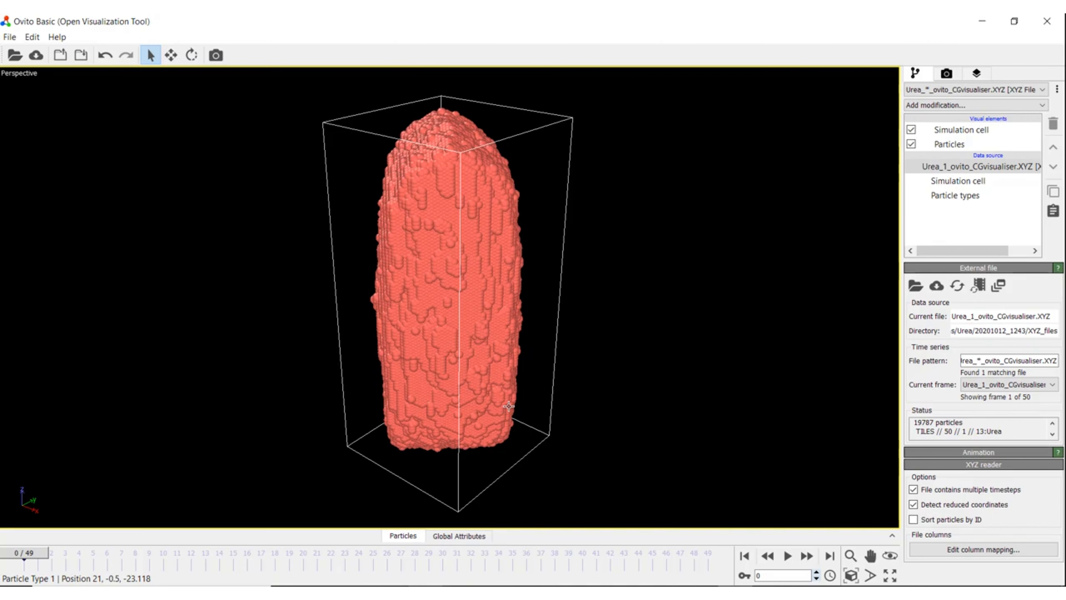
scroll(509, 406, "down", 1)
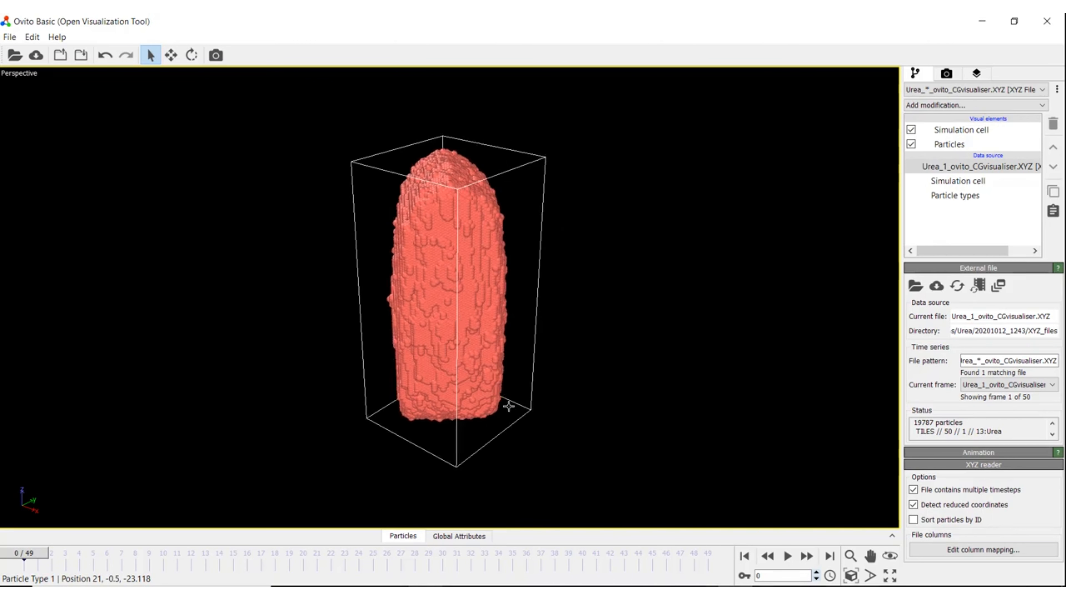
key("space")
scroll(509, 406, "down", 3)
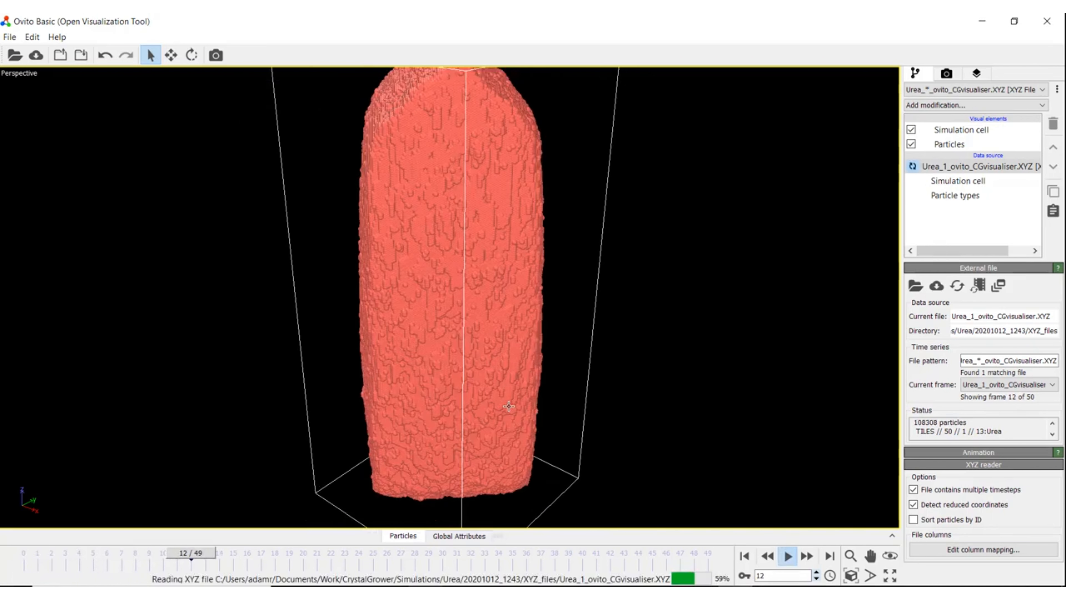
scroll(508, 405, "down", 2)
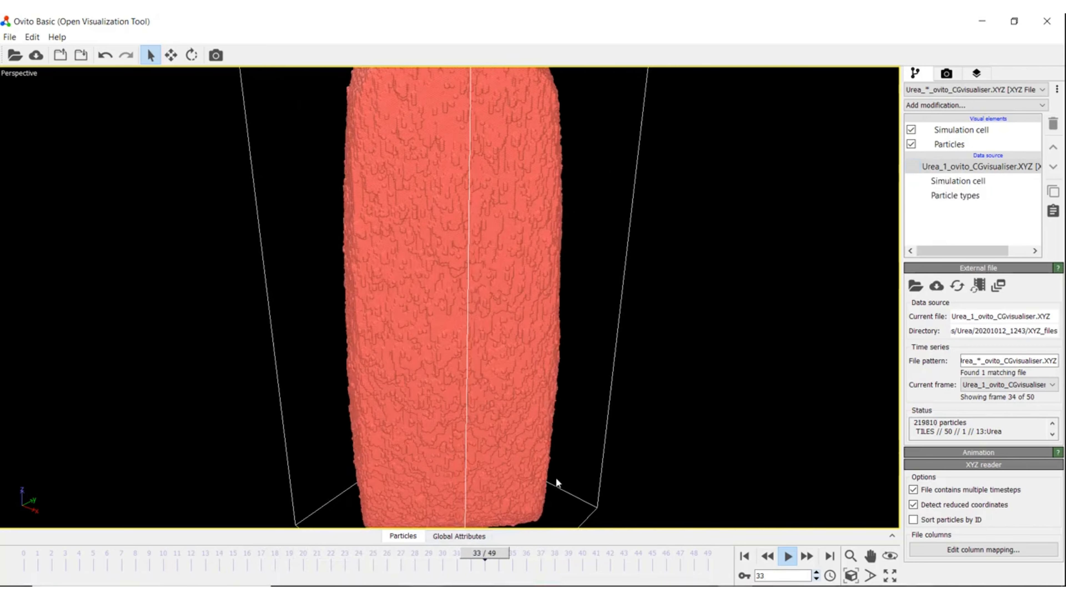
Step: Move to the final frame, orbit around the finished crystal, then rewind to frame 0
left_click(657, 555)
left_click_drag(658, 556, 707, 555)
scroll(394, 365, "down", 6)
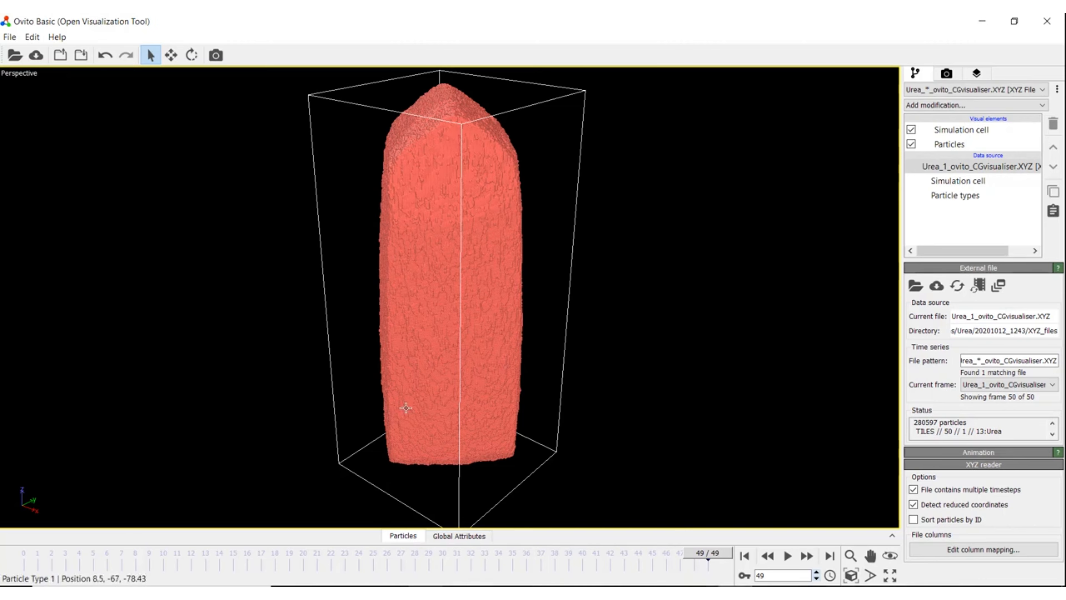
left_click_drag(406, 407, 550, 387)
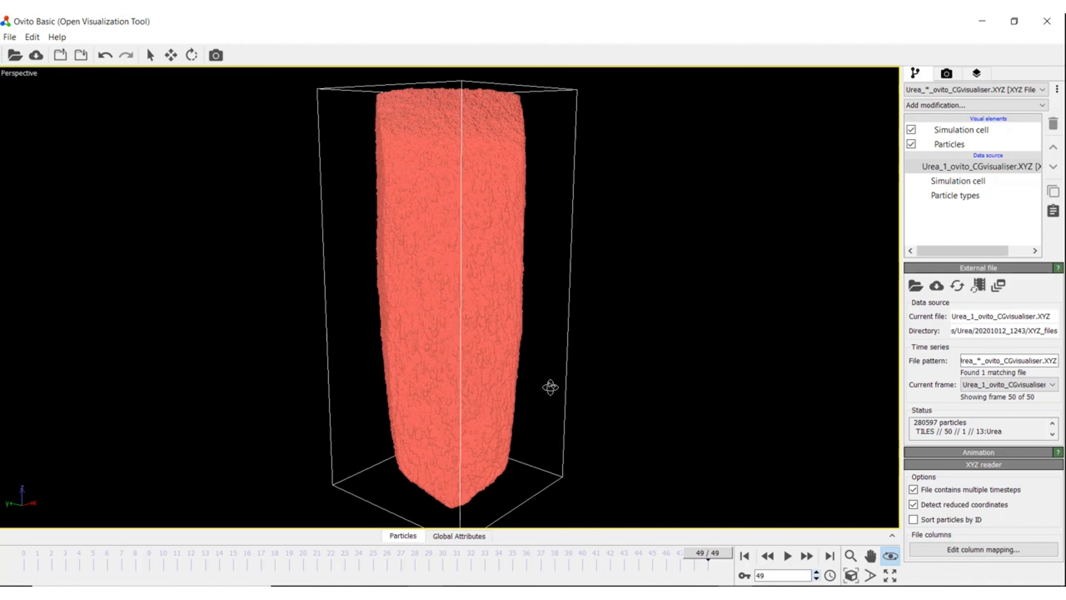
scroll(550, 387, "up", 2)
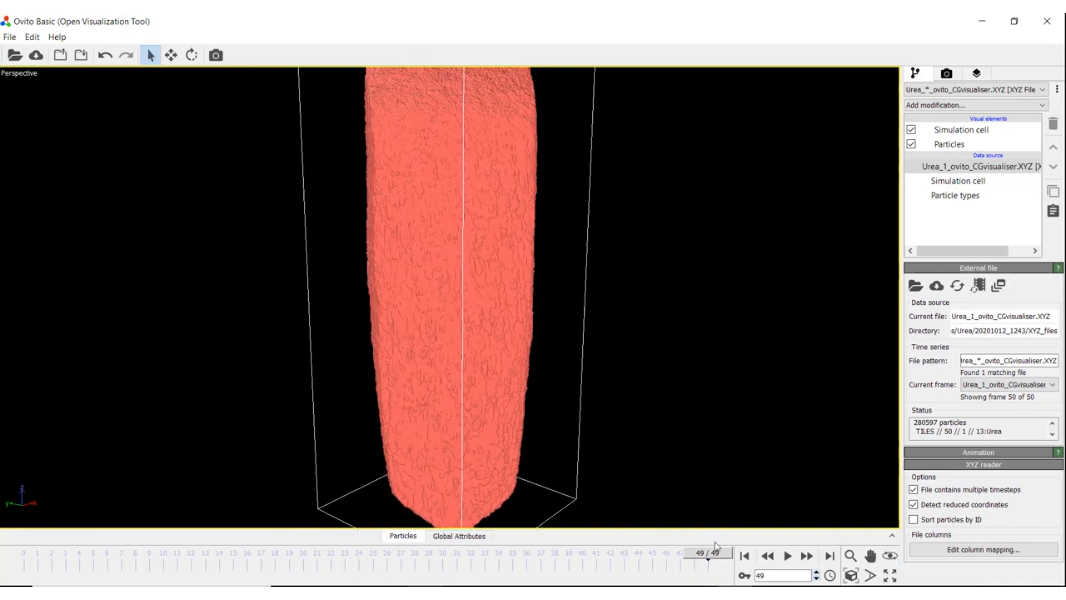
left_click_drag(715, 541, 33, 559)
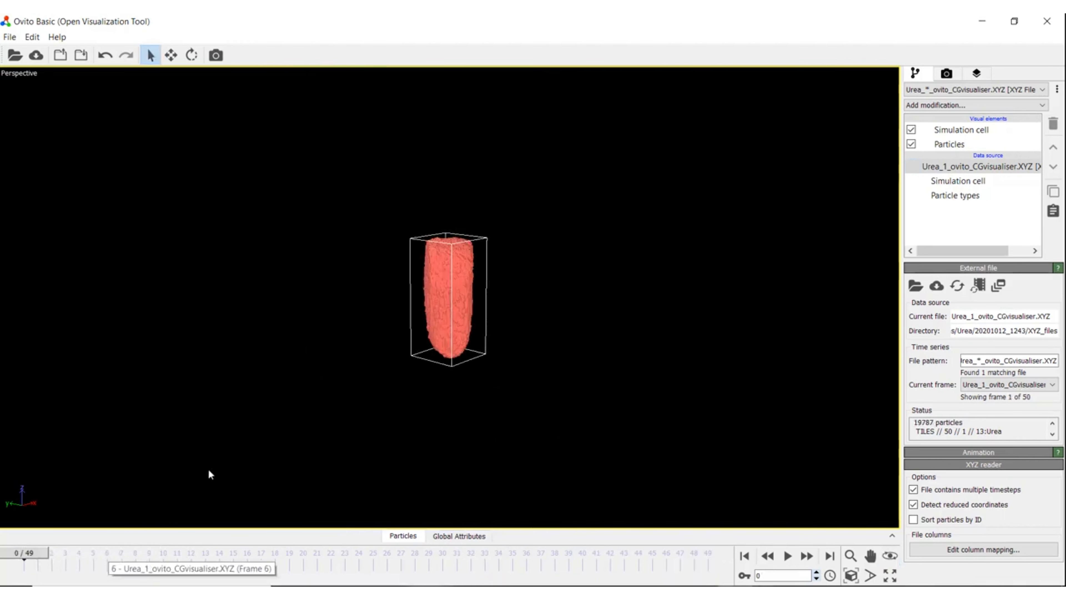
Step: Play the needle crystal's growth from the start and pause near frame 34
key("space")
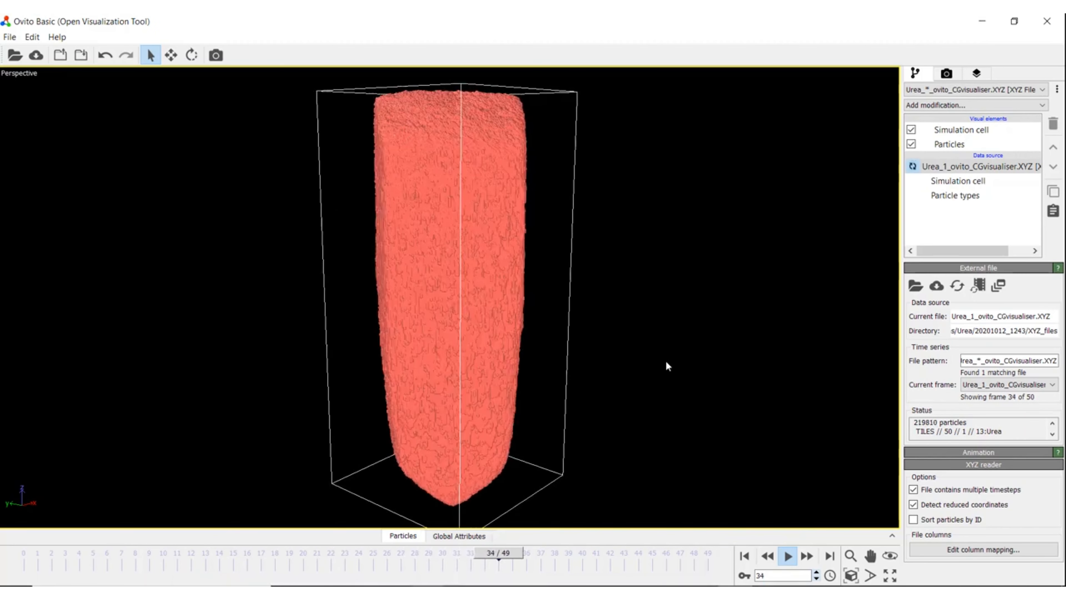
key("space")
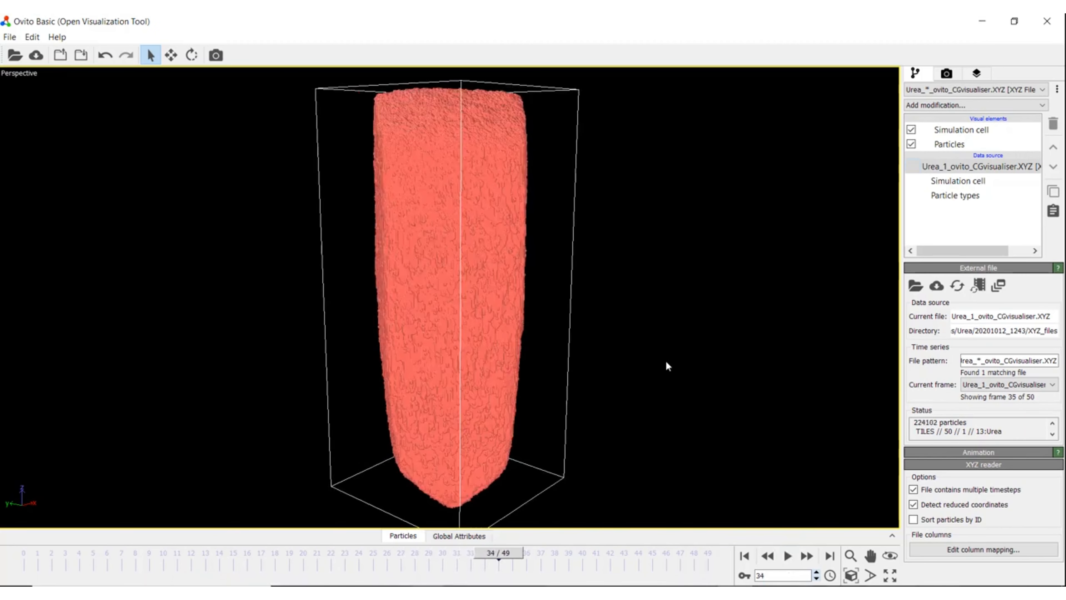